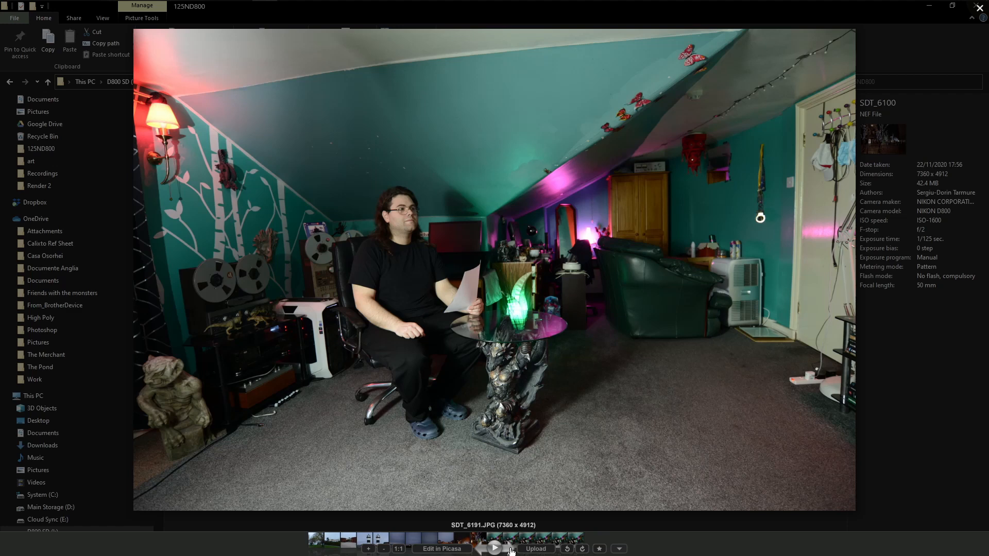
Step: Browse the room photos from SDT_6191 through SDT_6196 to compare the poses, and close the photo viewer
{"action": "left_click", "coordinate": [511, 550]}
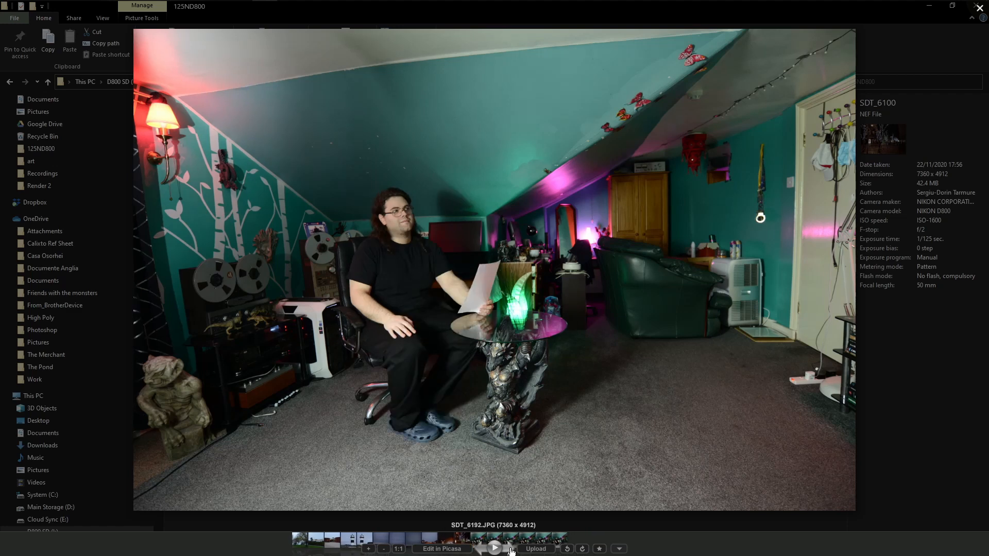
{"action": "left_click", "coordinate": [512, 550]}
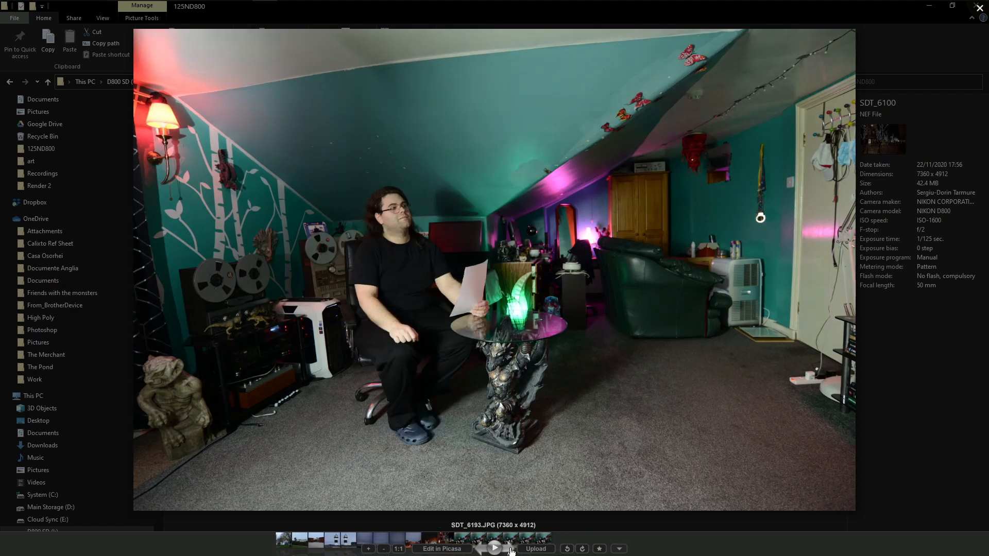
{"action": "left_click", "coordinate": [511, 550]}
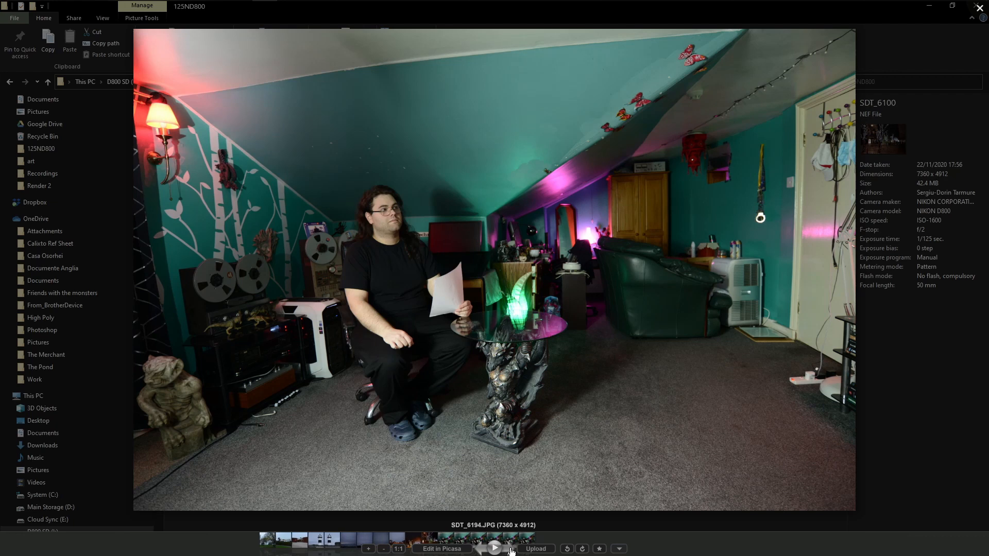
{"action": "left_click", "coordinate": [512, 550]}
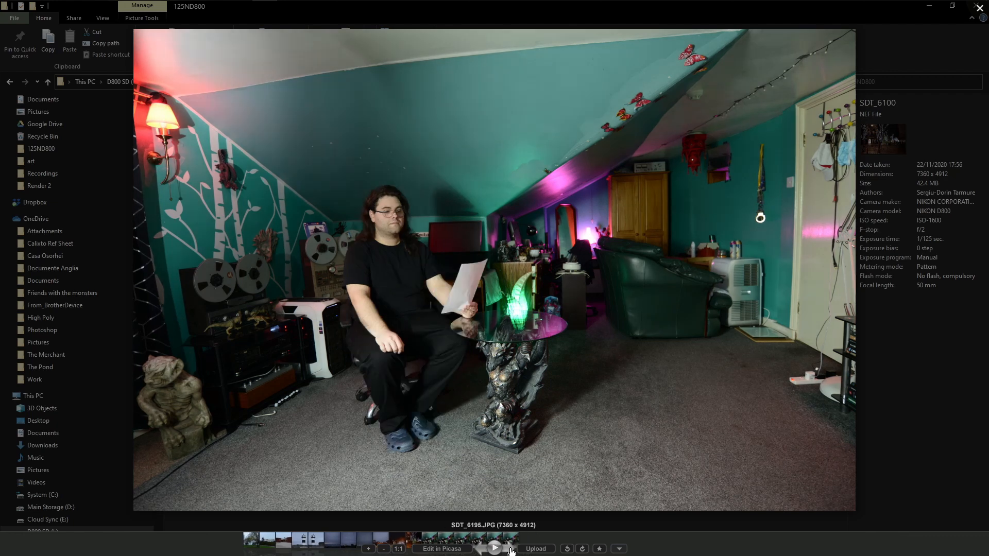
{"action": "left_click", "coordinate": [512, 550]}
{"action": "left_click", "coordinate": [481, 551]}
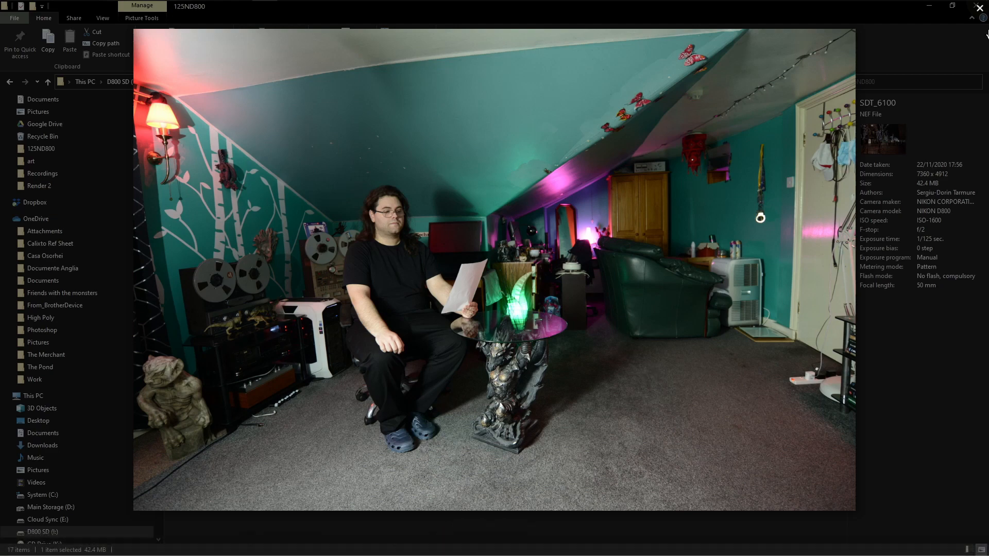
{"action": "left_click", "coordinate": [978, 8]}
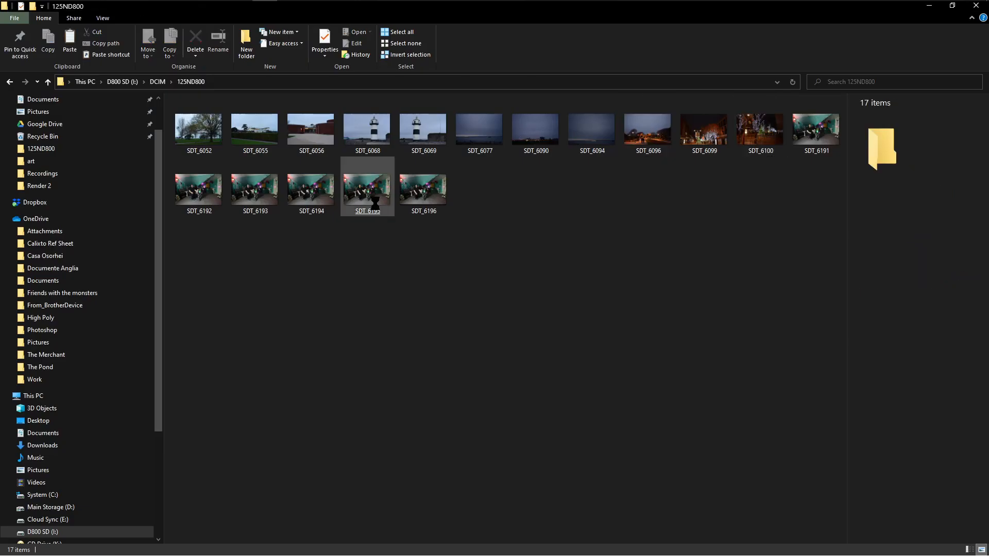
Step: Copy photo SDT_6195 from the camera card into the D:\Blender\Loney 2 folder and close the file manager
{"action": "right_click", "coordinate": [374, 205]}
{"action": "left_click", "coordinate": [254, 482]}
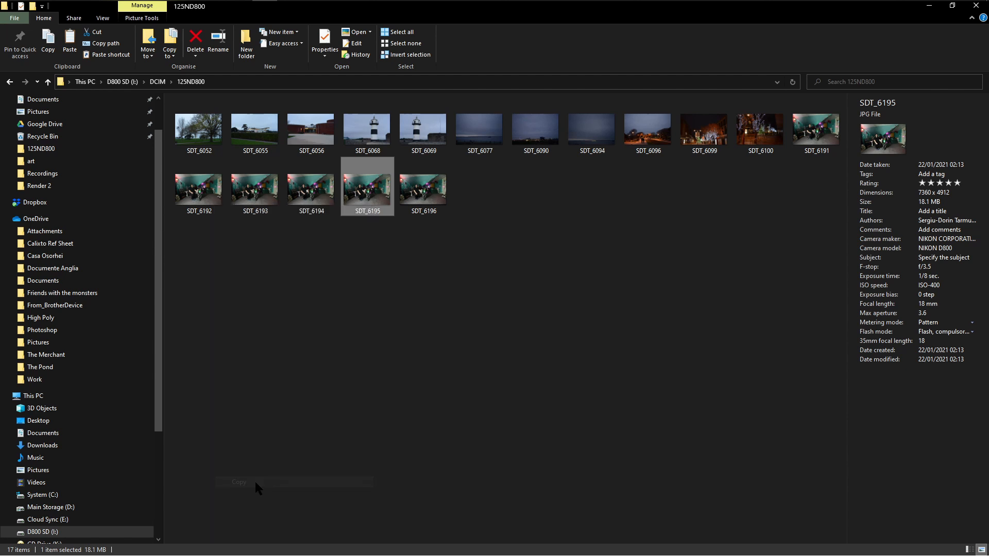
{"action": "left_click", "coordinate": [56, 507]}
{"action": "double_click", "coordinate": [231, 127]}
{"action": "left_click", "coordinate": [216, 191]}
{"action": "double_click", "coordinate": [216, 192]}
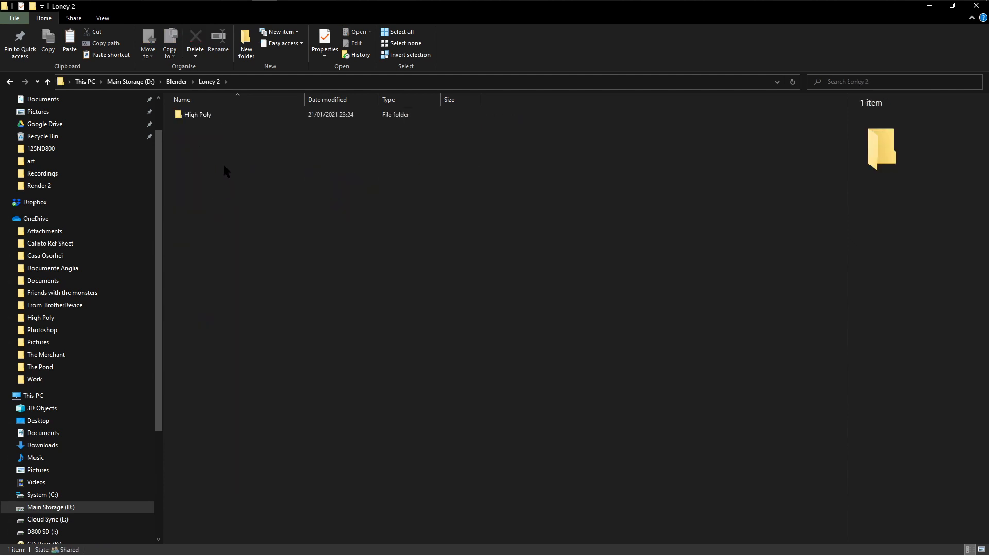
{"action": "right_click", "coordinate": [224, 165]}
{"action": "left_click", "coordinate": [181, 236]}
{"action": "left_click", "coordinate": [596, 156]}
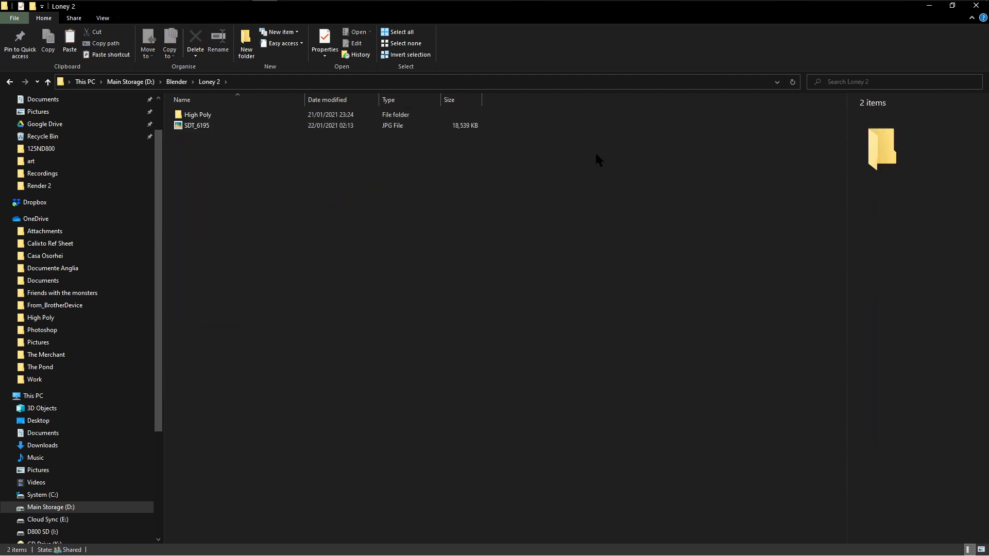
{"action": "left_click", "coordinate": [975, 6]}
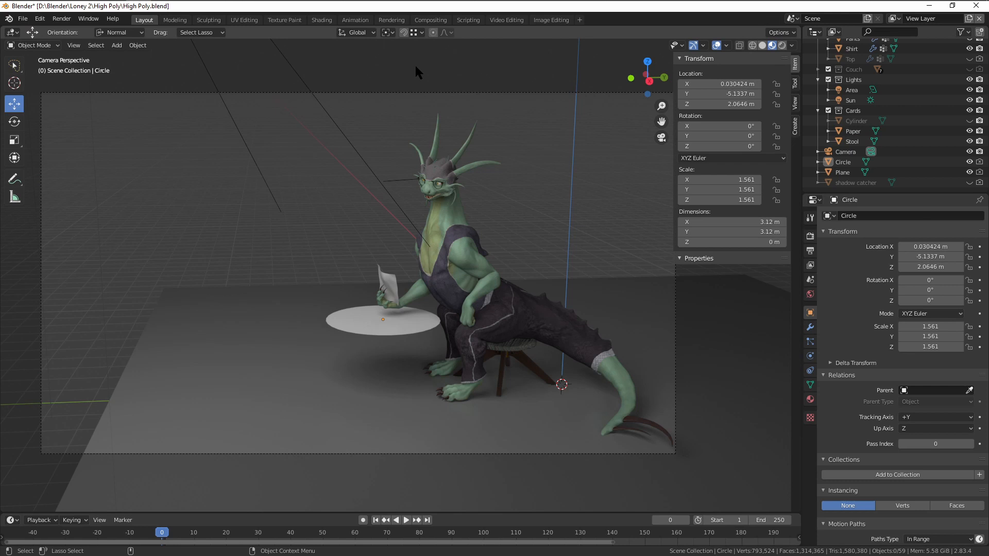
Step: Load SDT_6195.JPG from the Loney 2 folder into the empty Image node in the compositor
{"action": "left_click", "coordinate": [430, 20]}
{"action": "left_click", "coordinate": [357, 33]}
{"action": "left_click", "coordinate": [372, 109]}
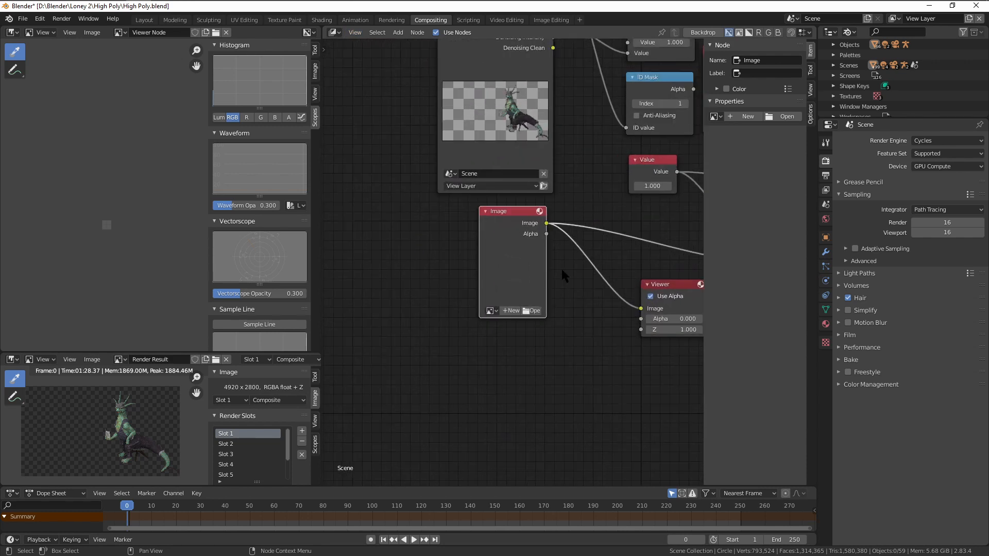
{"action": "left_click", "coordinate": [531, 311]}
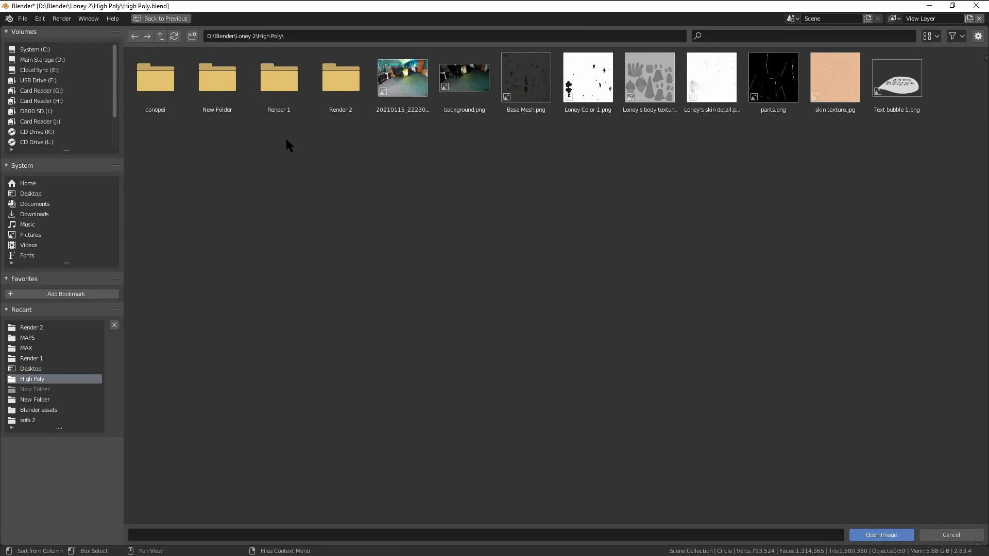
{"action": "left_click", "coordinate": [161, 35]}
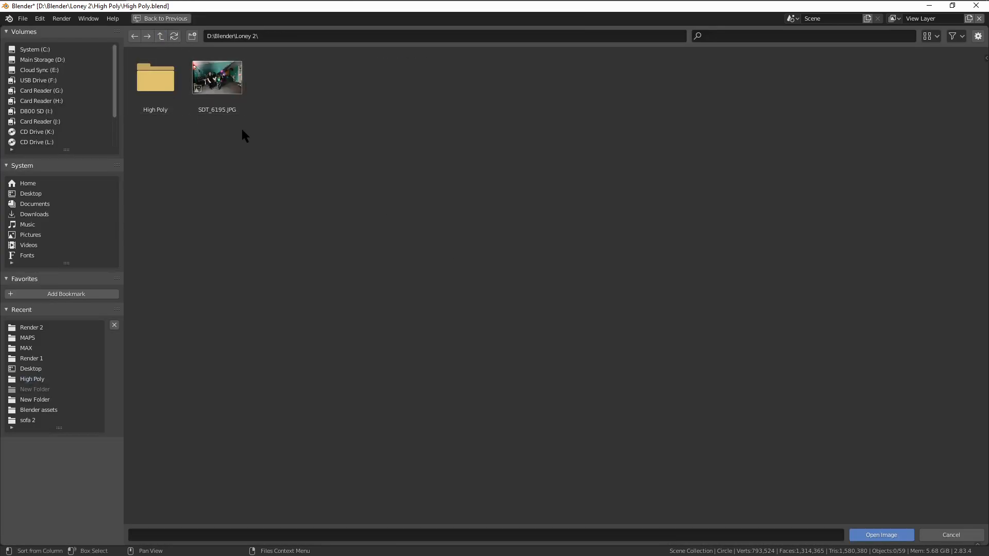
{"action": "left_click", "coordinate": [225, 80]}
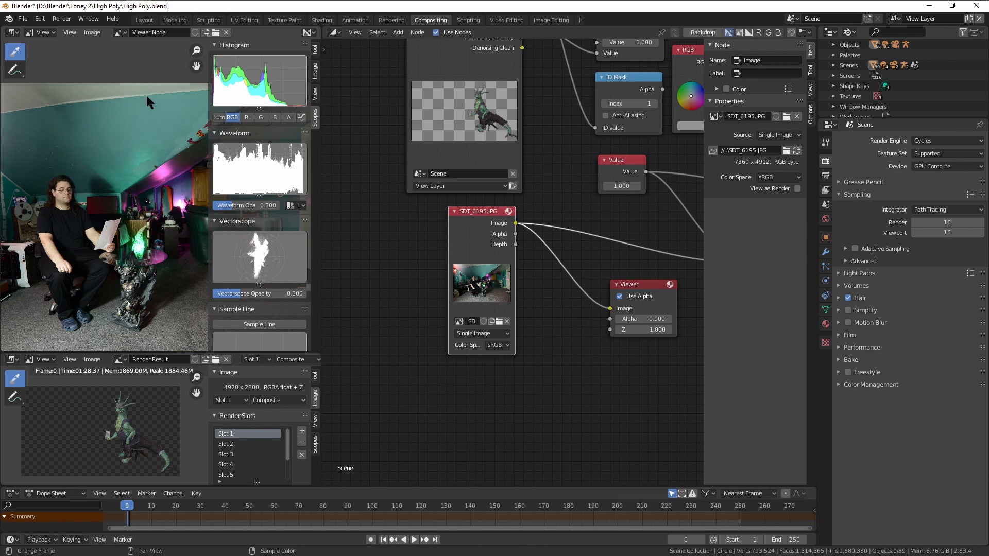
Step: Check the new background photo in the viewer and render a low-quality test image of the dragon scene
{"action": "left_click_drag", "start_coordinate": [196, 66], "coordinate": [79, 49]}
{"action": "key", "text": "Home"}
{"action": "scroll", "coordinate": [170, 95], "scroll_direction": "down", "scroll_amount": 1}
{"action": "left_click_drag", "start_coordinate": [367, 483], "coordinate": [435, 483]}
{"action": "scroll", "coordinate": [390, 381], "scroll_direction": "down", "scroll_amount": 3}
{"action": "scroll", "coordinate": [388, 372], "scroll_direction": "down", "scroll_amount": 1}
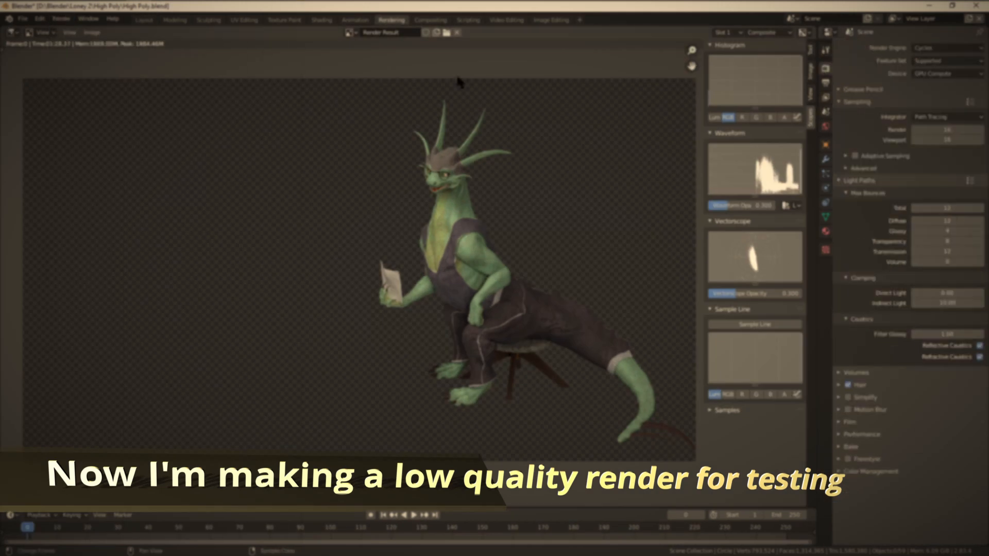
{"action": "key", "text": "F12"}
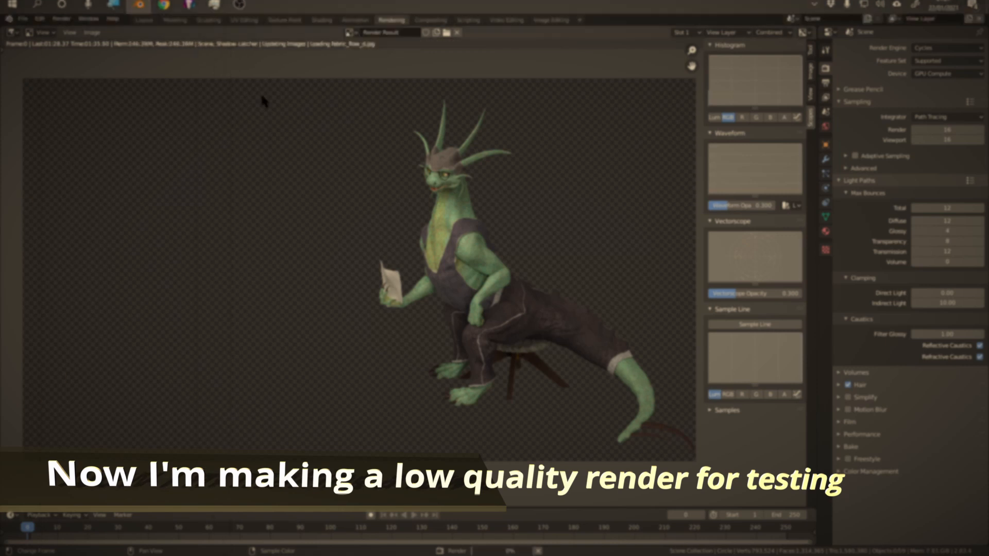
Step: Place the Viewer node below the File Output node and link the final Color Balance node's image output to it
{"action": "left_click", "coordinate": [431, 19]}
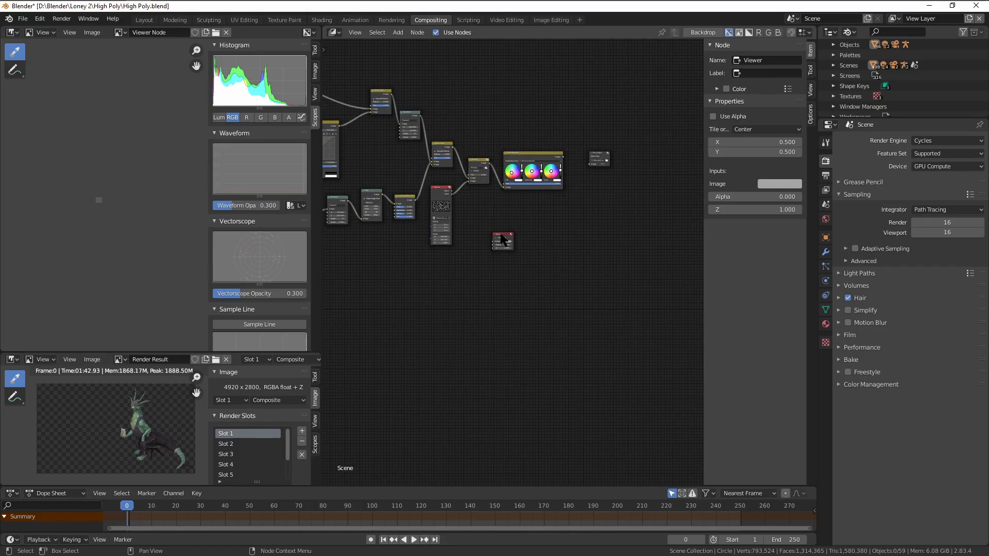
{"action": "left_click_drag", "start_coordinate": [502, 239], "coordinate": [600, 188]}
{"action": "left_click", "coordinate": [354, 33]}
{"action": "left_click", "coordinate": [377, 110]}
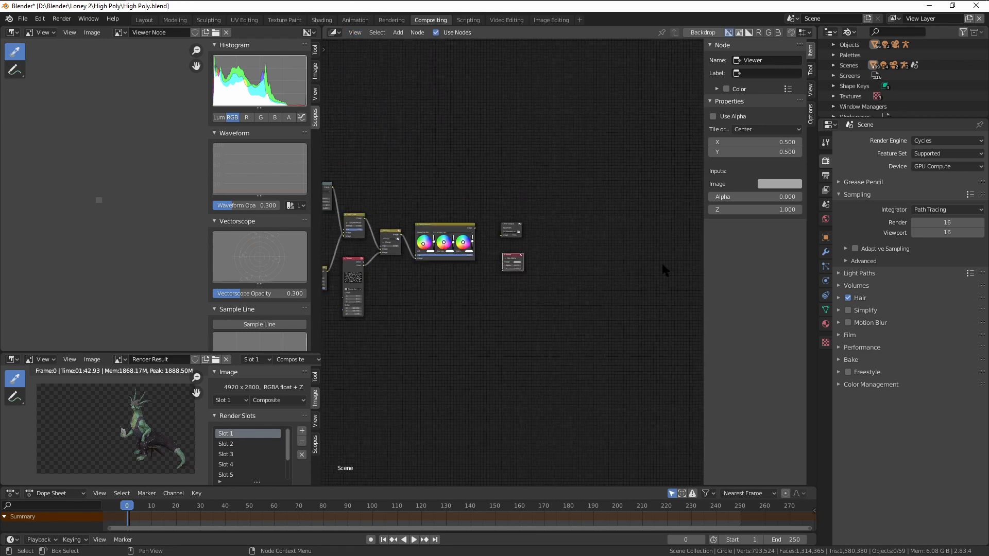
{"action": "left_click_drag", "start_coordinate": [401, 161], "coordinate": [478, 269]}
{"action": "left_click_drag", "start_coordinate": [480, 324], "coordinate": [480, 324]}
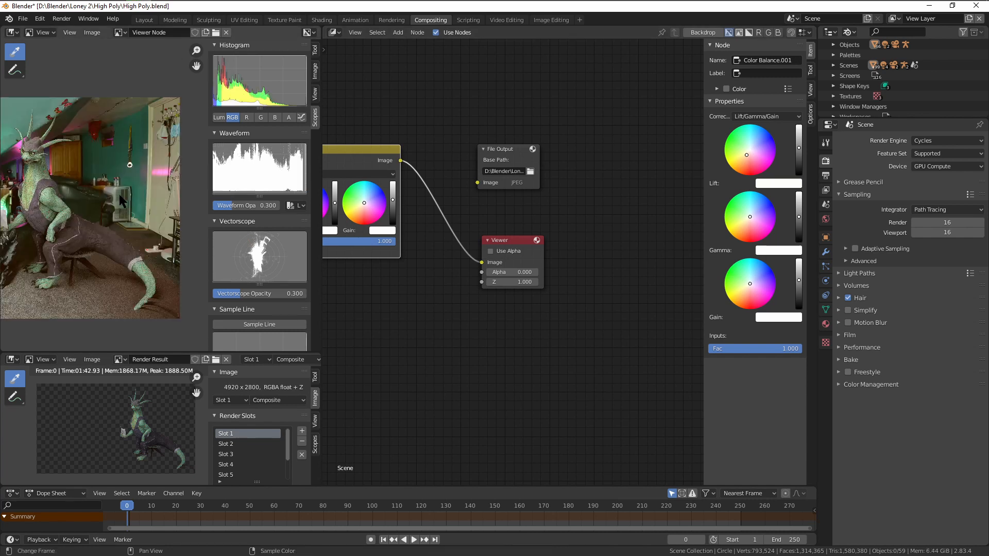
Step: Inspect the dragon's placement in the composite and set the Transform node's Y to 120 and scale to 1.5
{"action": "left_click_drag", "start_coordinate": [197, 66], "coordinate": [276, 58]}
{"action": "scroll", "coordinate": [69, 178], "scroll_direction": "down", "scroll_amount": 3}
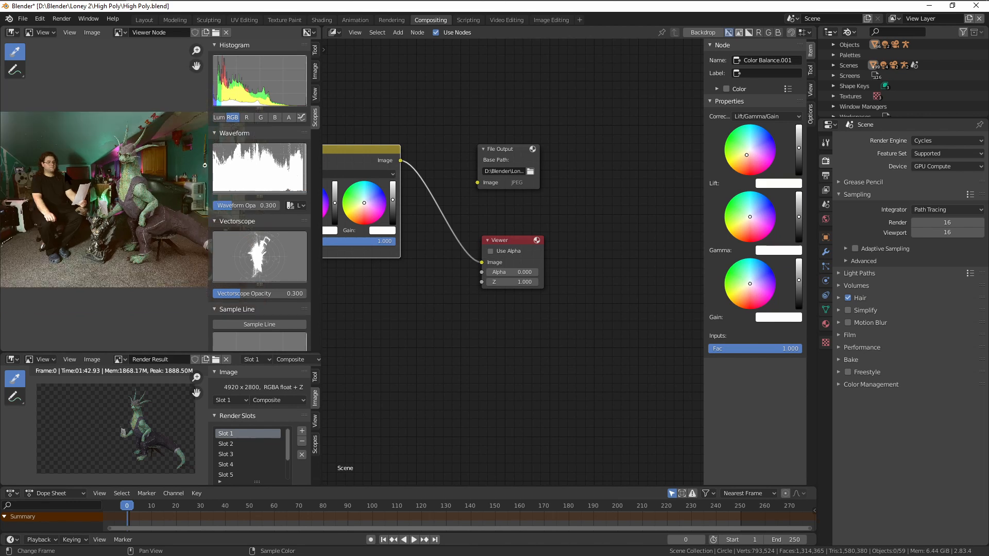
{"action": "scroll", "coordinate": [154, 182], "scroll_direction": "up", "scroll_amount": 2}
{"action": "left_click_drag", "start_coordinate": [196, 66], "coordinate": [169, 59]}
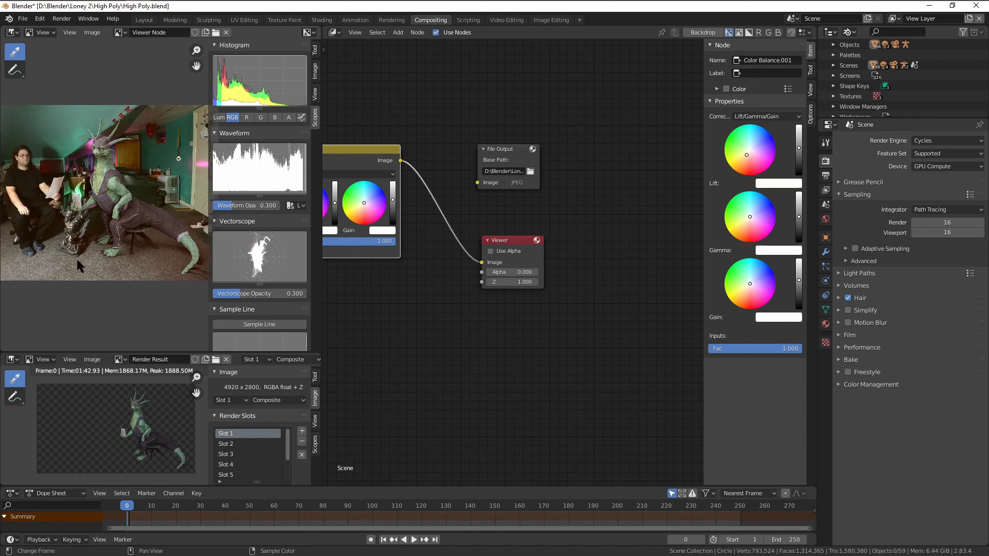
{"action": "scroll", "coordinate": [75, 219], "scroll_direction": "up", "scroll_amount": 1}
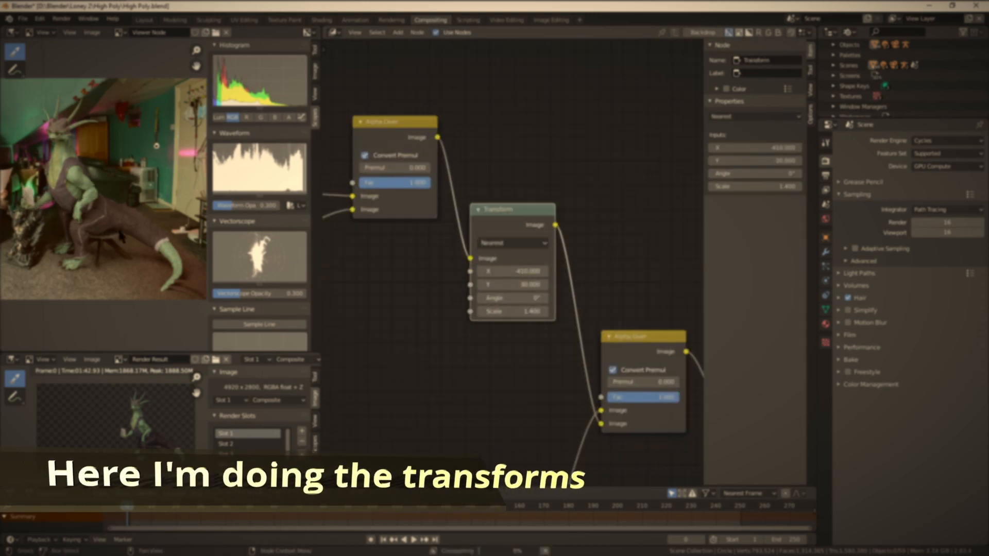
{"action": "left_click_drag", "start_coordinate": [512, 284], "coordinate": [536, 284]}
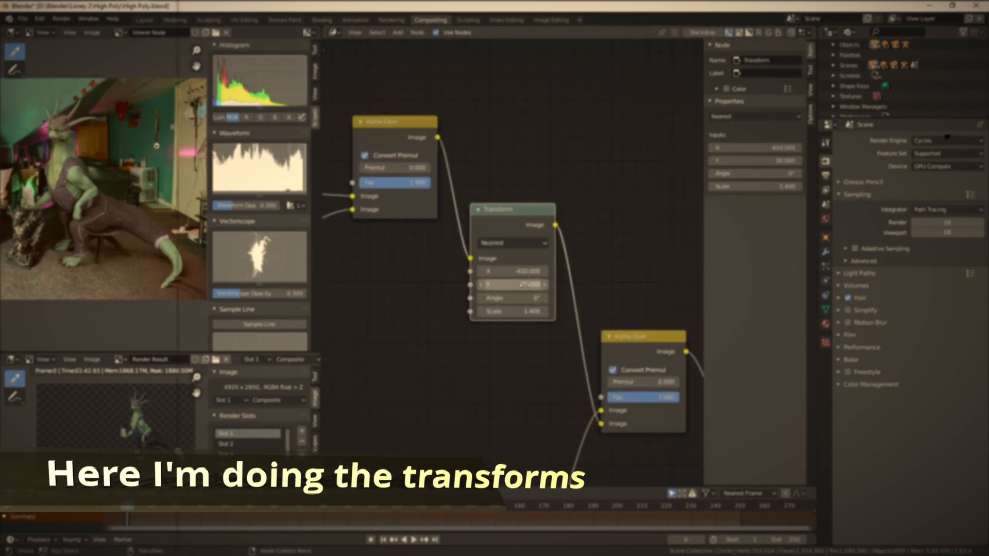
{"action": "scroll", "coordinate": [178, 218], "scroll_direction": "down", "scroll_amount": 1}
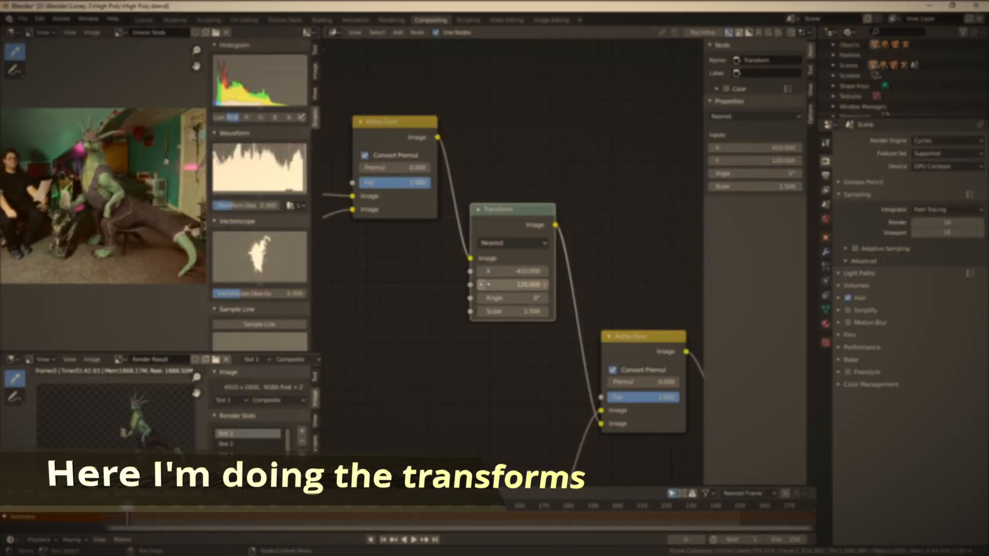
Step: Shift the dragon in the composite by setting the Transform node's X to -250 and Y to 140
{"action": "scroll", "coordinate": [94, 66], "scroll_direction": "up", "scroll_amount": 1}
{"action": "middle_click_drag", "start_coordinate": [92, 59], "coordinate": [97, 54]}
{"action": "left_click", "coordinate": [512, 270]}
{"action": "type", "text": "-310"}
{"action": "left_click", "coordinate": [447, 352]}
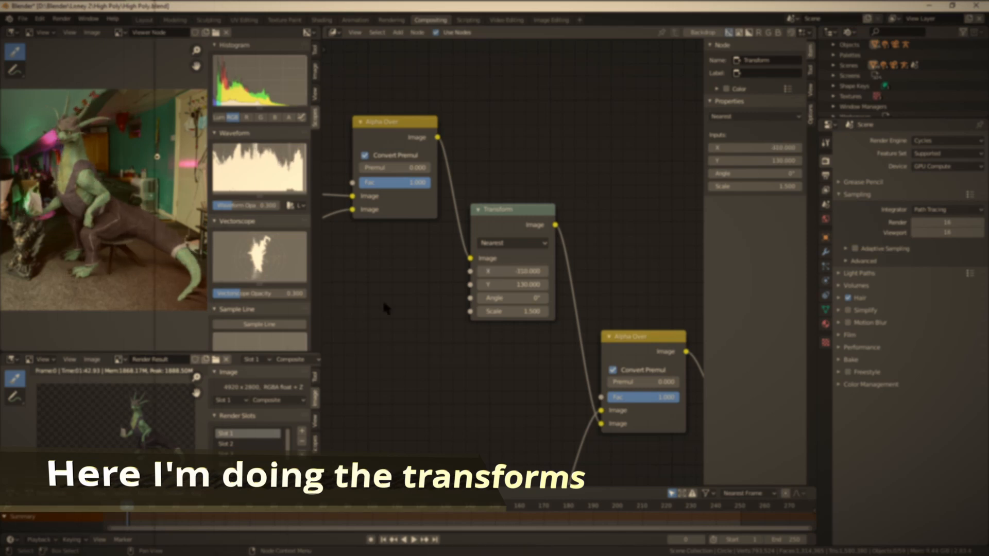
{"action": "left_click_drag", "start_coordinate": [487, 284], "coordinate": [523, 270], "text": "ctrl"}
{"action": "left_click", "coordinate": [513, 271]}
{"action": "type", "text": "-250"}
{"action": "key", "text": "Return"}
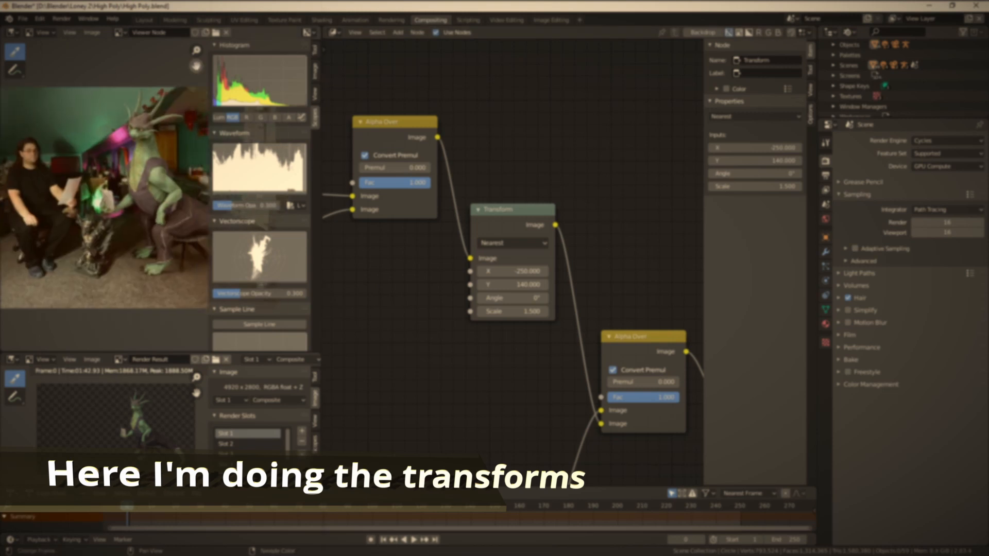
Step: Raise the dragon in the composite by setting the Transform node's Y to 170
{"action": "middle_click_drag", "start_coordinate": [103, 186], "coordinate": [114, 203]}
{"action": "left_click", "coordinate": [514, 284]}
{"action": "type", "text": "170"}
{"action": "key", "text": "Return"}
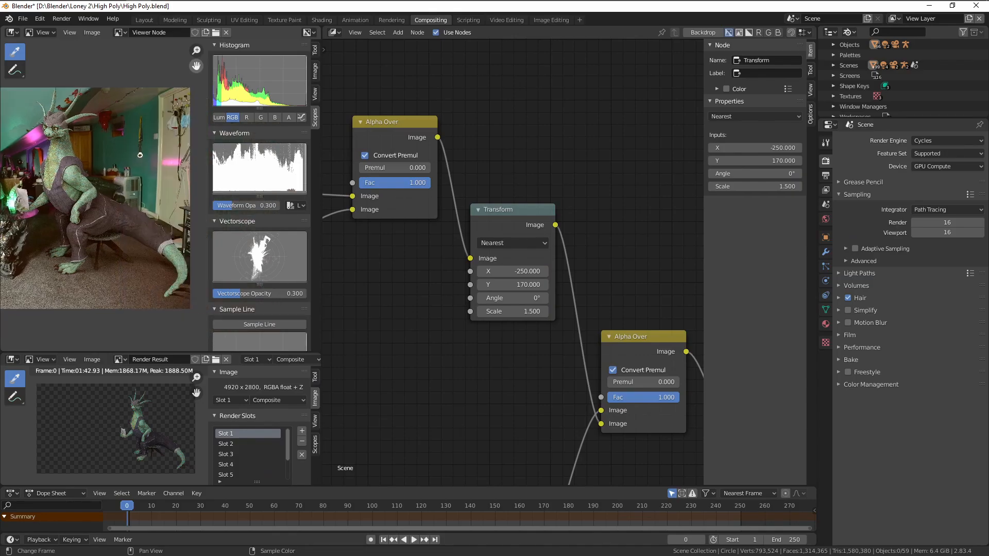
{"action": "middle_click_drag", "start_coordinate": [139, 154], "coordinate": [162, 174]}
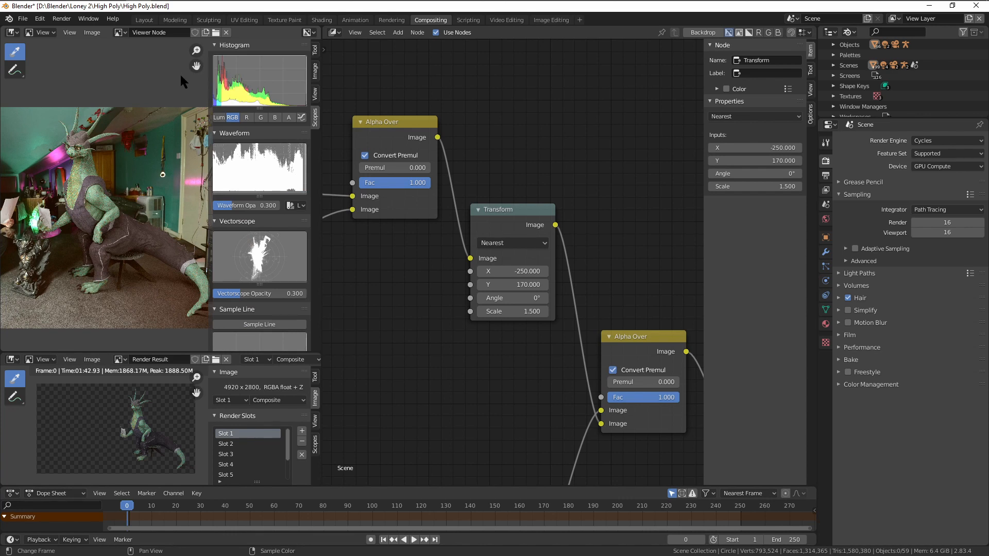
Step: Inspect the seated dragon model up close in the Layout workspace's camera view
{"action": "left_click", "coordinate": [145, 20]}
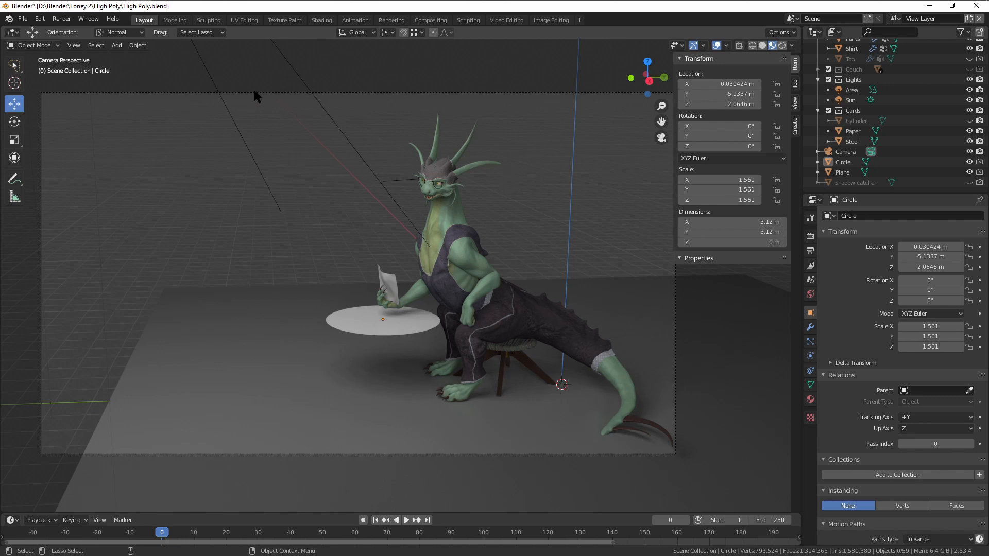
{"action": "scroll", "coordinate": [424, 183], "scroll_direction": "up", "scroll_amount": 3}
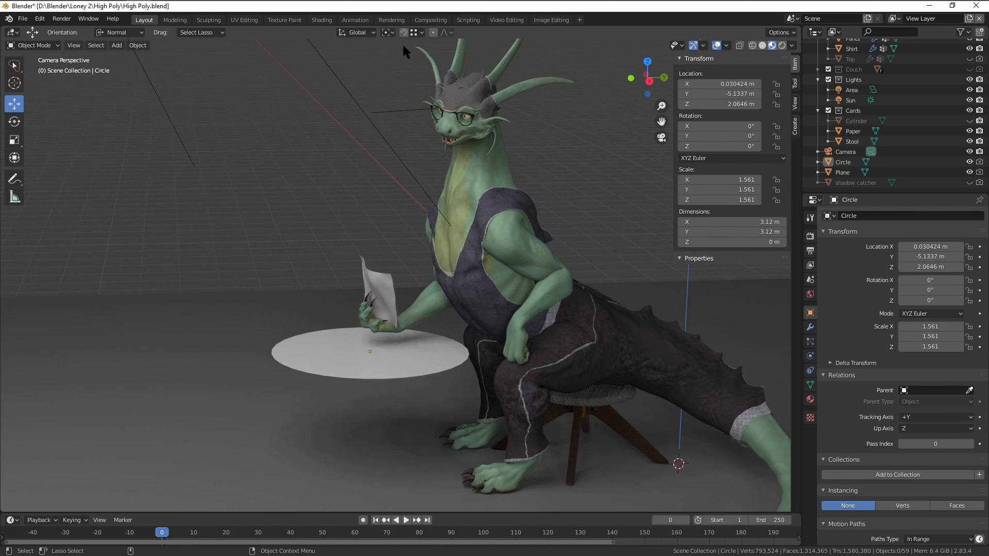
{"action": "scroll", "coordinate": [407, 51], "scroll_direction": "down", "scroll_amount": 2}
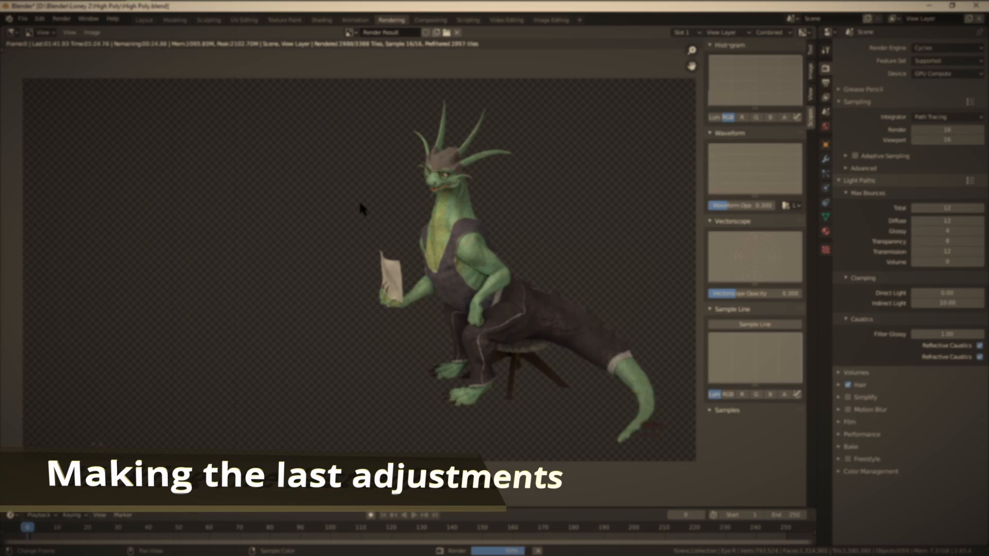
Step: Return to the compositor and disconnect the Color Balance node's output from the Viewer node
{"action": "left_click", "coordinate": [429, 21]}
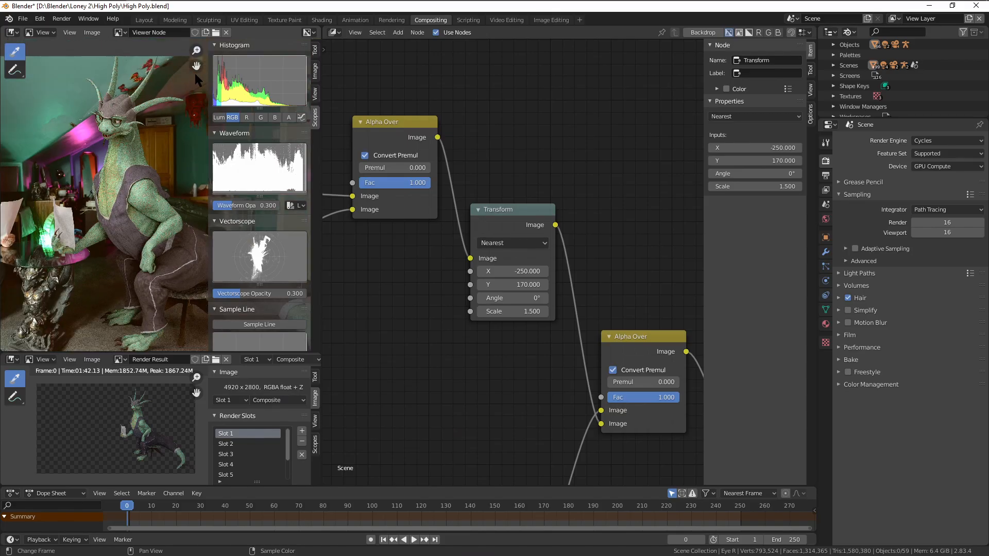
{"action": "left_click_drag", "start_coordinate": [197, 67], "coordinate": [206, 168]}
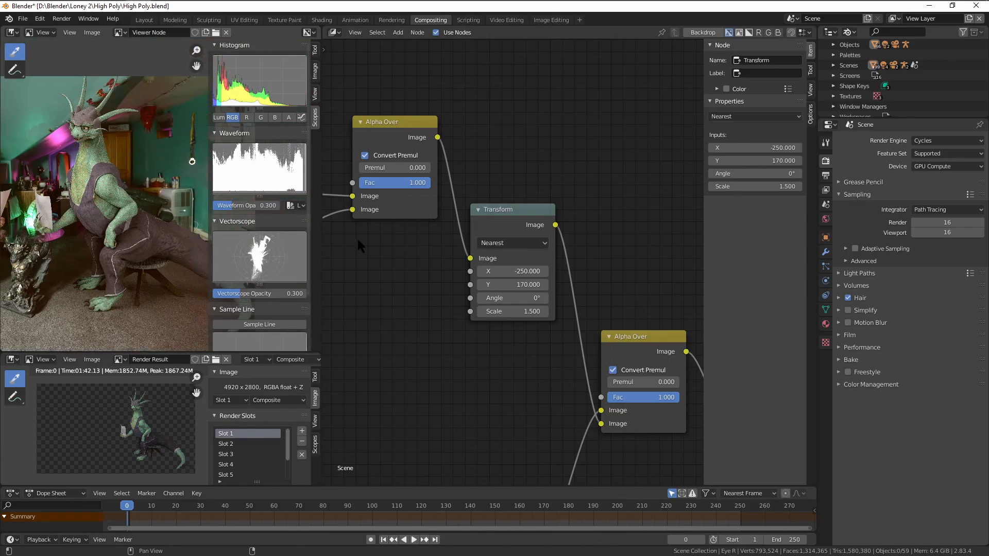
{"action": "scroll", "coordinate": [394, 292], "scroll_direction": "down", "scroll_amount": 5}
{"action": "scroll", "coordinate": [407, 318], "scroll_direction": "down", "scroll_amount": 8}
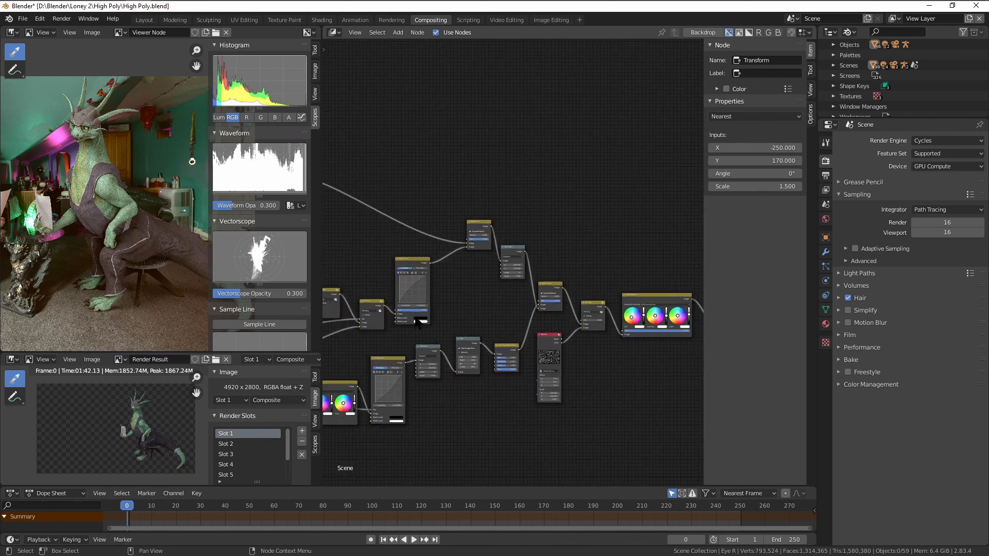
{"action": "left_click_drag", "start_coordinate": [459, 483], "coordinate": [592, 487]}
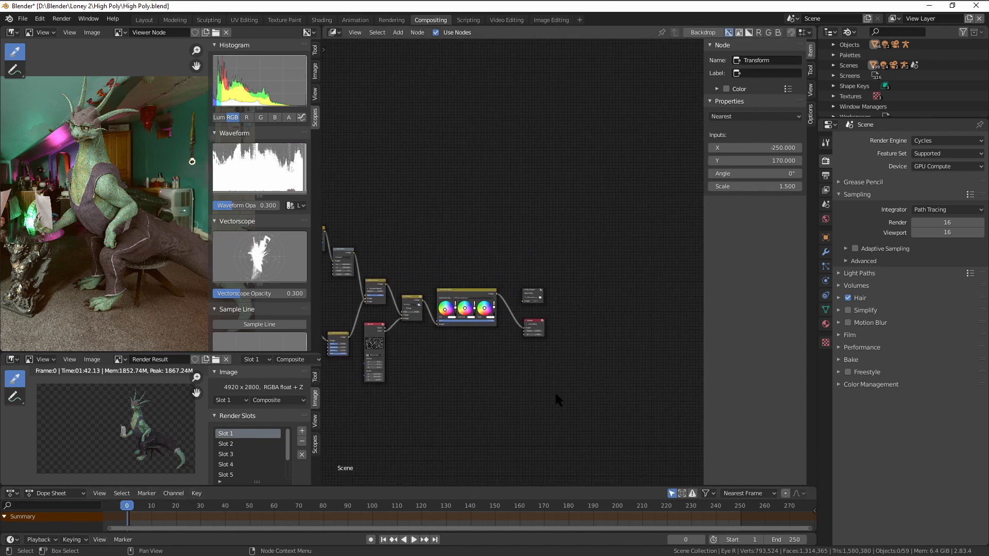
{"action": "scroll", "coordinate": [530, 369], "scroll_direction": "up", "scroll_amount": 3}
{"action": "mouse_move", "coordinate": [530, 370]}
{"action": "left_mouse_down"}
{"action": "mouse_move", "coordinate": [520, 356]}
{"action": "mouse_move", "coordinate": [517, 370]}
{"action": "left_mouse_up"}
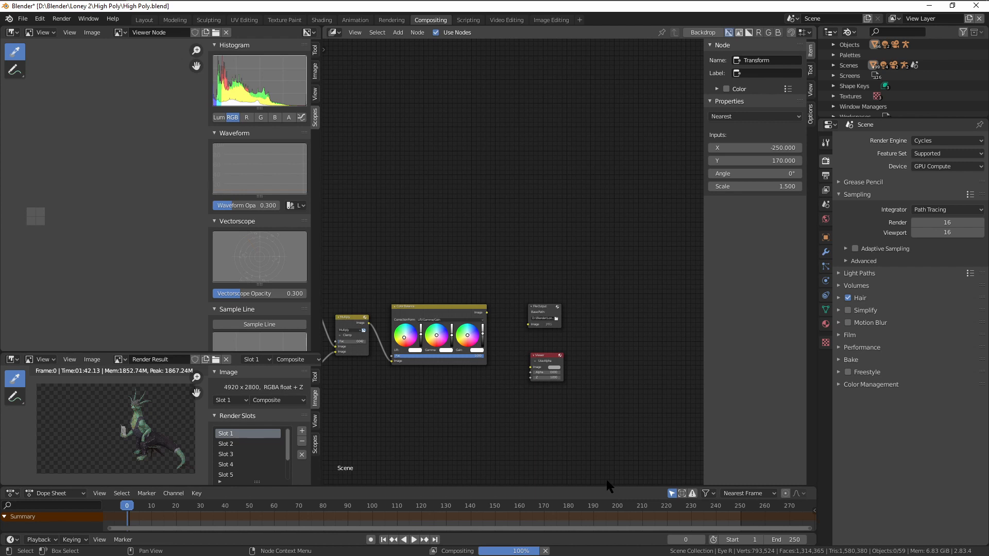
Step: Link the Sharpen node's output to the upper Image input of the first Multiply node so the denoised render feeds the composite
{"action": "left_click_drag", "start_coordinate": [610, 483], "coordinate": [375, 472]}
{"action": "scroll", "coordinate": [529, 340], "scroll_direction": "up", "scroll_amount": 1}
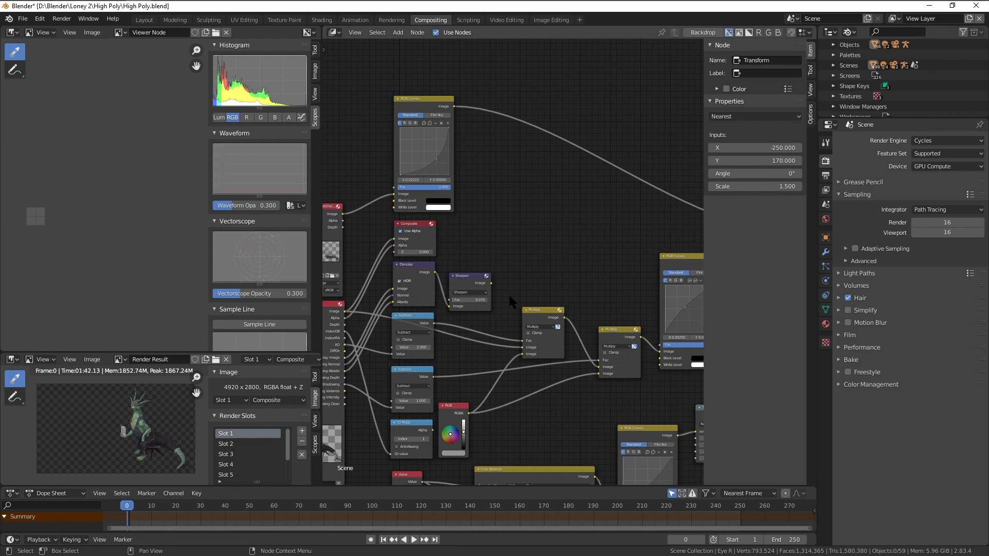
{"action": "scroll", "coordinate": [493, 301], "scroll_direction": "up", "scroll_amount": 1}
{"action": "left_click", "coordinate": [416, 271]}
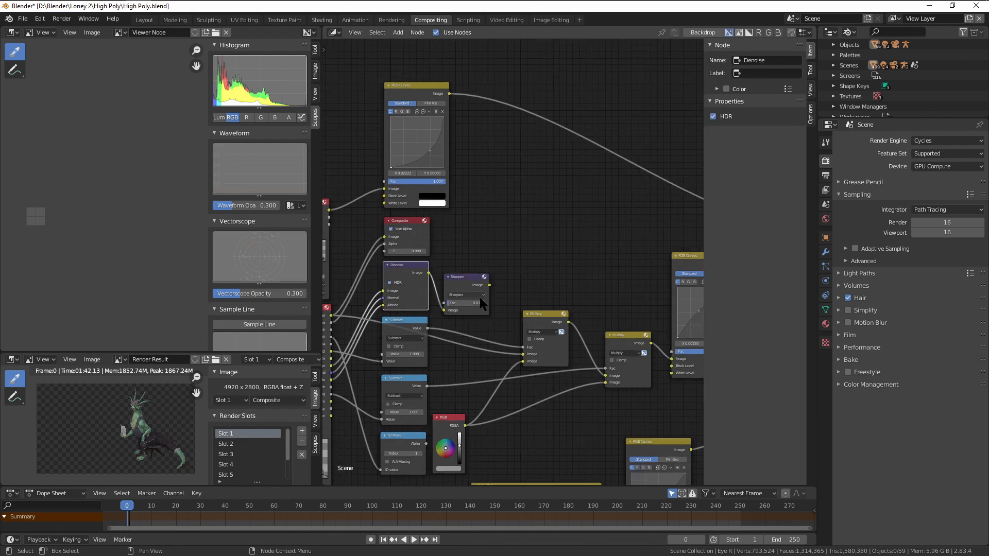
{"action": "left_click_drag", "start_coordinate": [489, 287], "coordinate": [521, 354]}
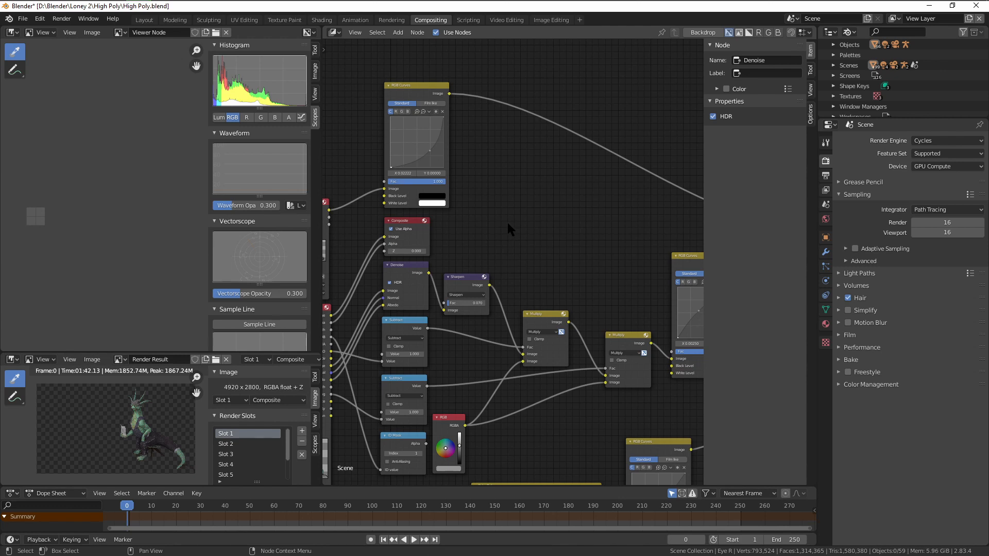
Step: Set the render samples to 256, render the dragon image, and inspect the result up close
{"action": "left_click", "coordinate": [385, 20]}
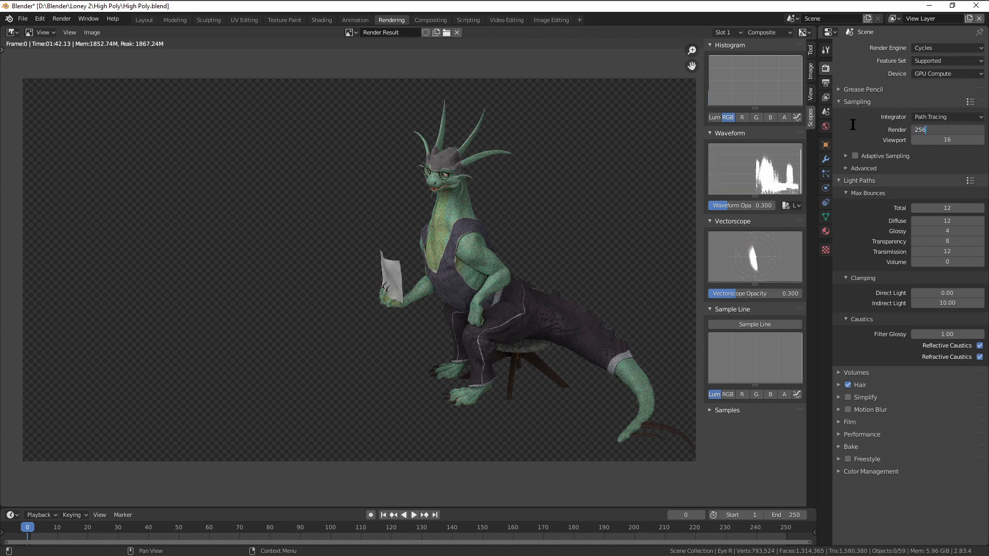
{"action": "key", "text": "Return"}
{"action": "left_click", "coordinate": [61, 18]}
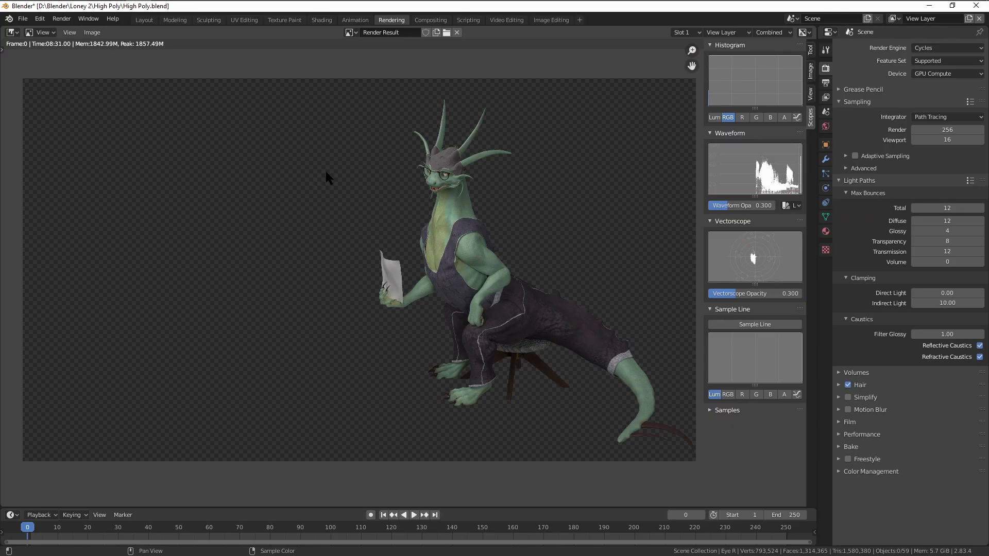
{"action": "scroll", "coordinate": [539, 206], "scroll_direction": "up", "scroll_amount": 2}
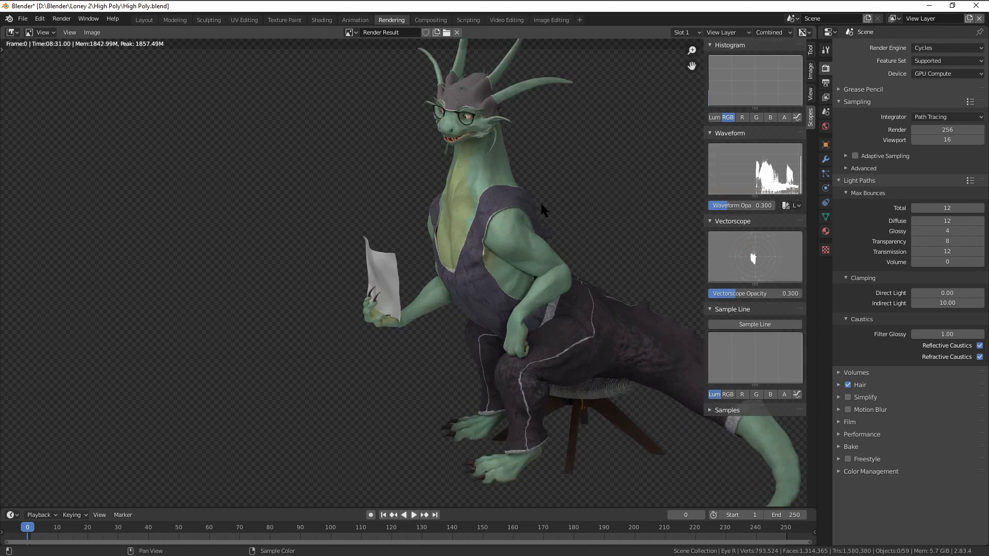
{"action": "scroll", "coordinate": [543, 203], "scroll_direction": "down", "scroll_amount": 3}
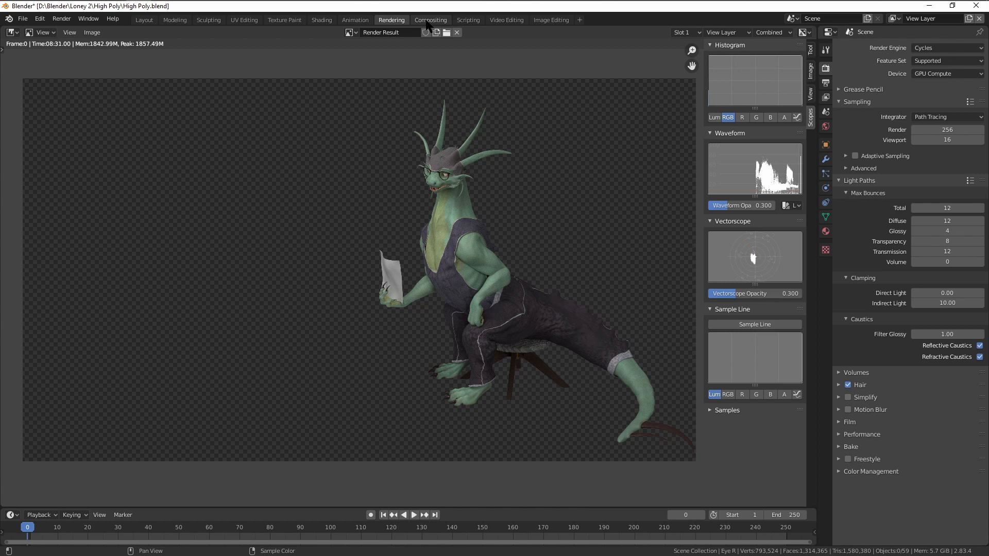
Step: Reconnect the Color Balance node's output to the Viewer node in the compositor and widen the composite preview area
{"action": "scroll", "coordinate": [568, 240], "scroll_direction": "down", "scroll_amount": 3}
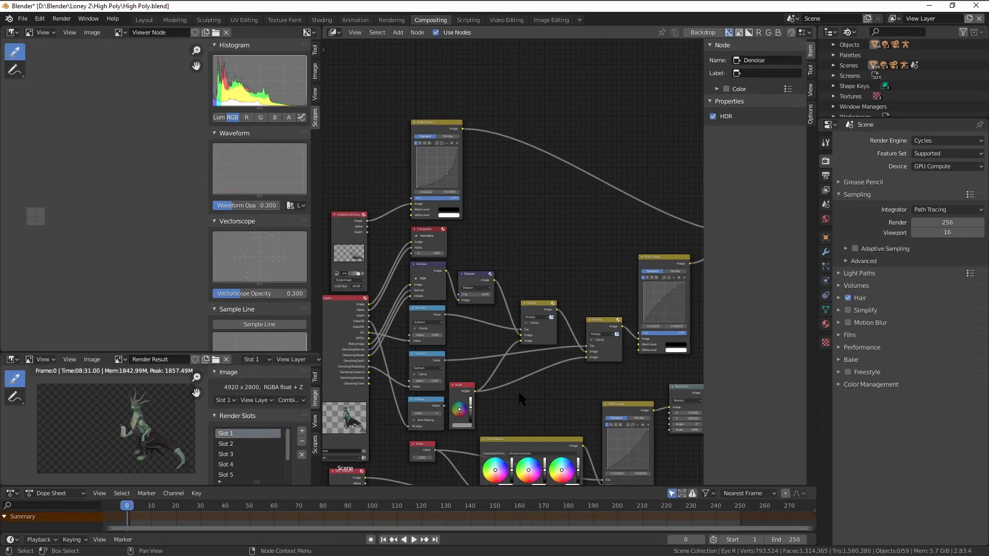
{"action": "scroll", "coordinate": [518, 391], "scroll_direction": "down", "scroll_amount": 2}
{"action": "left_click_drag", "start_coordinate": [472, 484], "coordinate": [692, 487]}
{"action": "left_click_drag", "start_coordinate": [529, 309], "coordinate": [564, 363]}
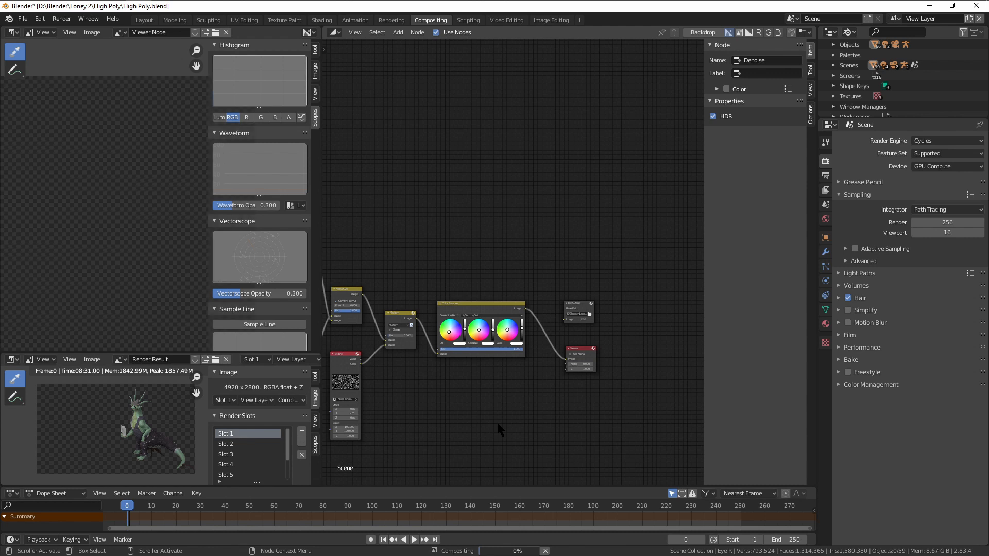
{"action": "left_click_drag", "start_coordinate": [320, 165], "coordinate": [447, 178]}
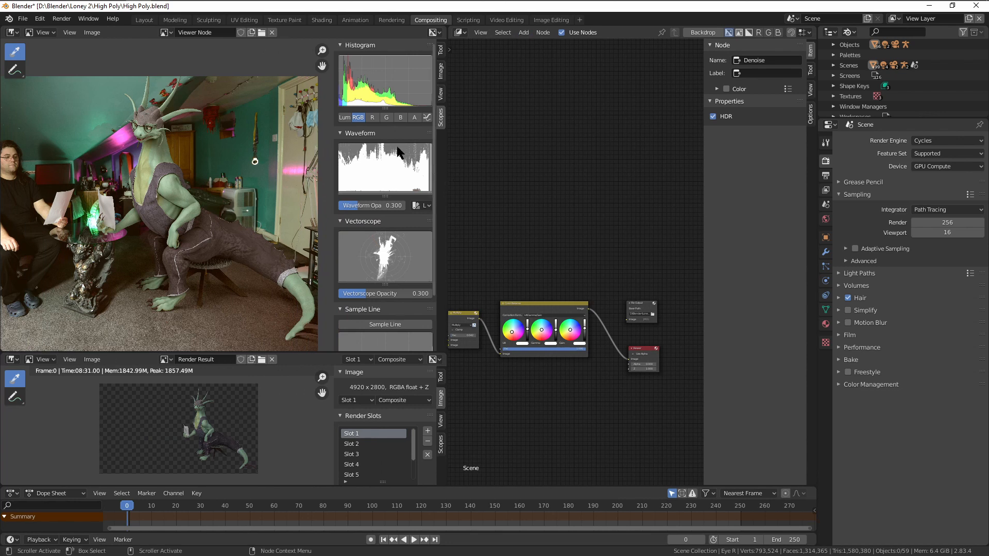
Step: Examine the dragon's detail and fit in the composite preview, along with the chain of nodes that produces it
{"action": "scroll", "coordinate": [256, 161], "scroll_direction": "up", "scroll_amount": 5}
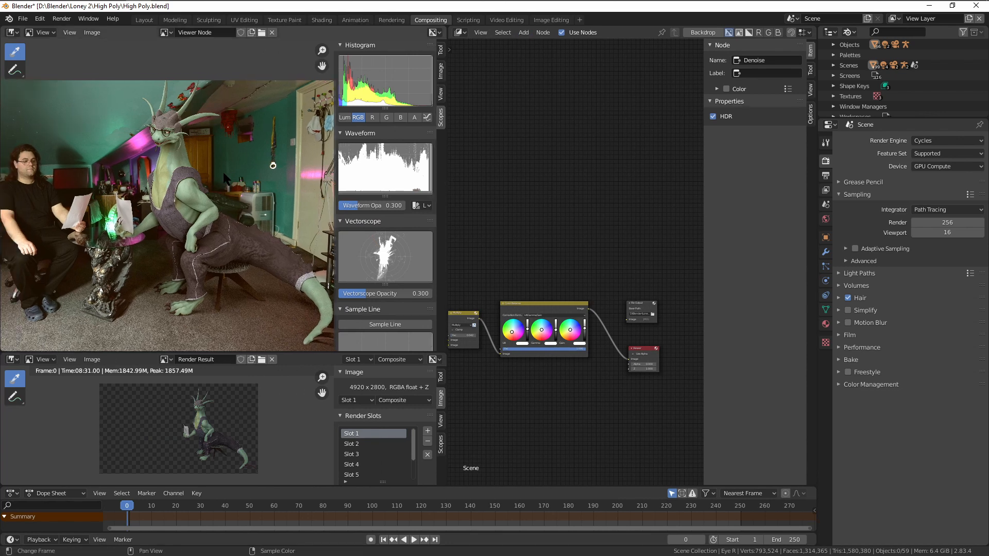
{"action": "left_click_drag", "start_coordinate": [322, 66], "coordinate": [394, 108]}
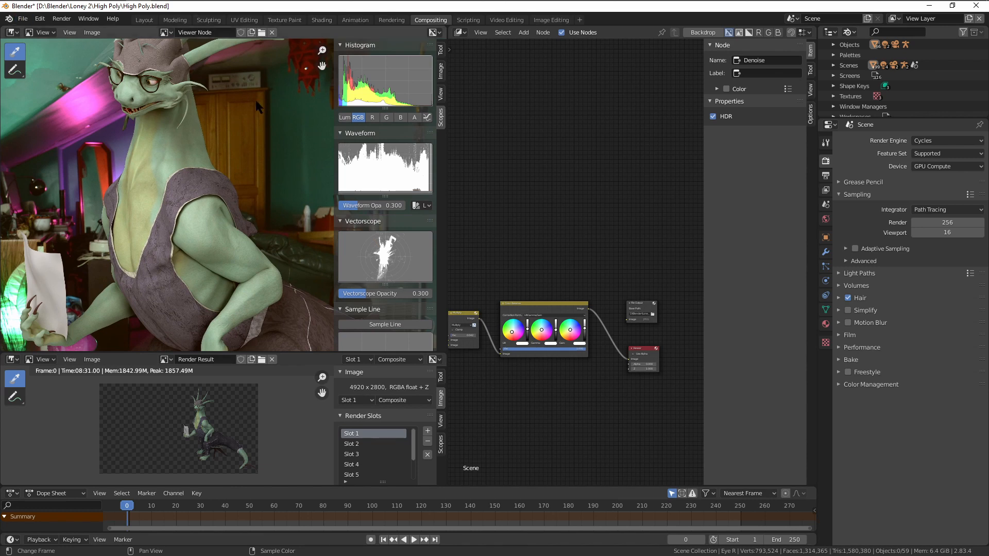
{"action": "scroll", "coordinate": [233, 113], "scroll_direction": "down", "scroll_amount": 2}
{"action": "scroll", "coordinate": [304, 60], "scroll_direction": "down", "scroll_amount": 1}
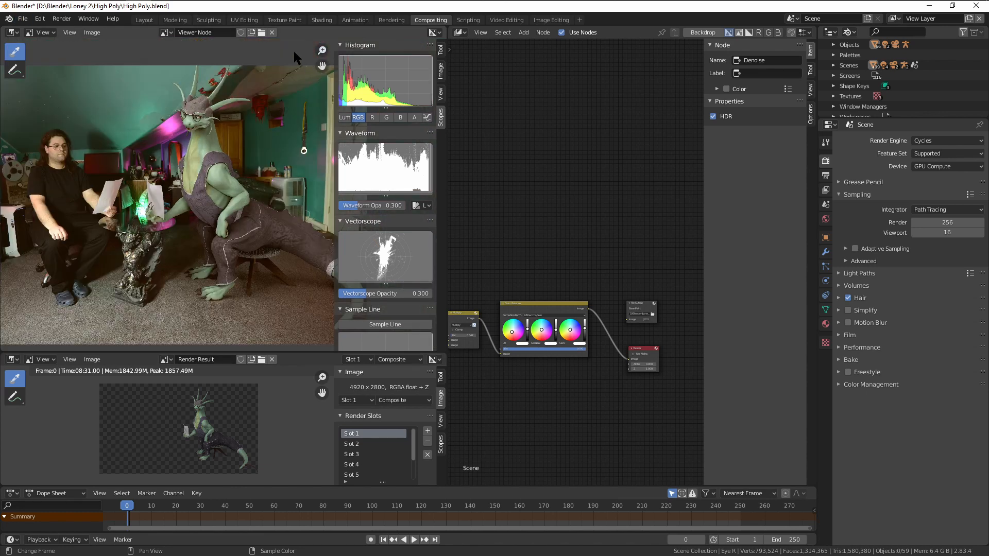
{"action": "left_click_drag", "start_coordinate": [321, 66], "coordinate": [307, 63]}
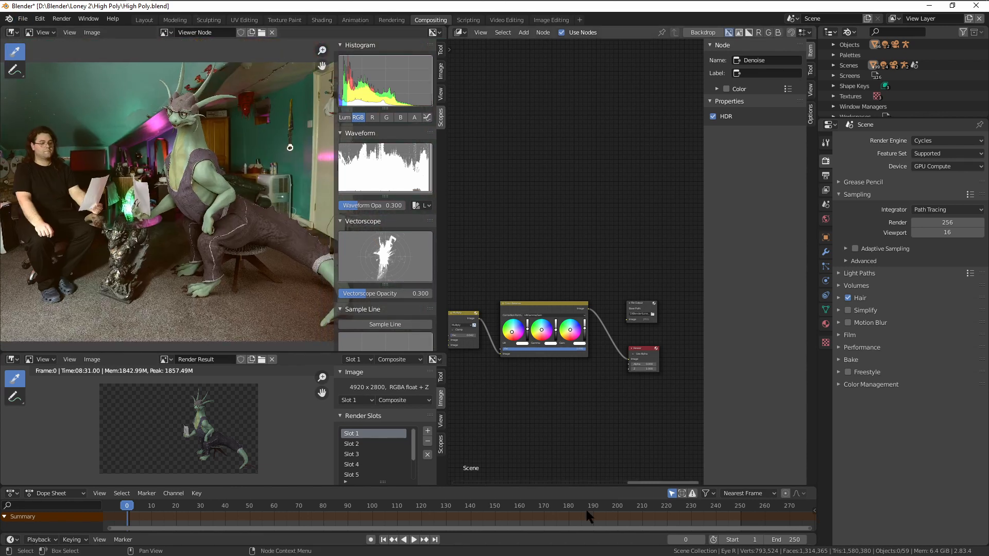
{"action": "left_click_drag", "start_coordinate": [635, 484], "coordinate": [449, 469]}
{"action": "left_click_drag", "start_coordinate": [700, 236], "coordinate": [702, 259]}
{"action": "left_click_drag", "start_coordinate": [515, 484], "coordinate": [564, 487]}
{"action": "scroll", "coordinate": [627, 412], "scroll_direction": "up", "scroll_amount": 2}
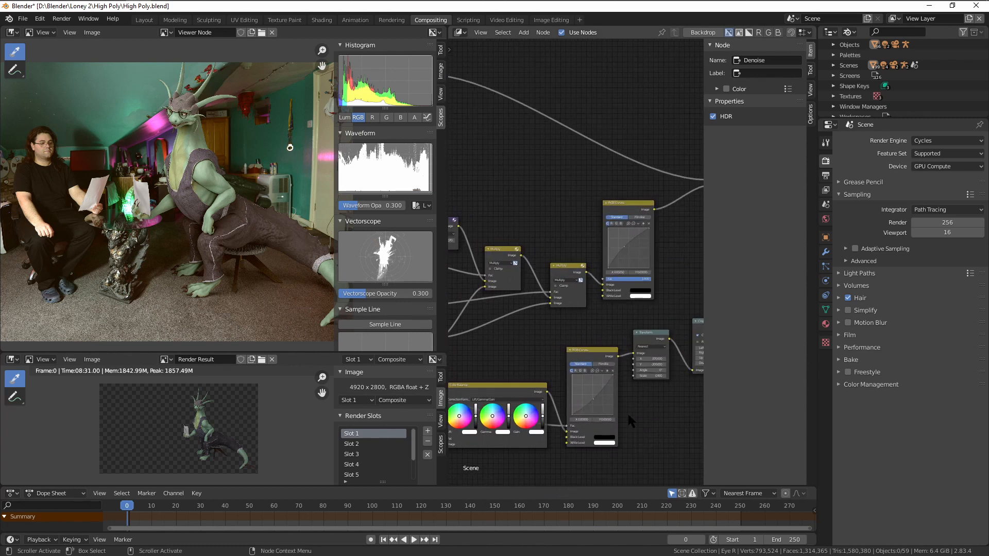
{"action": "left_click_drag", "start_coordinate": [699, 379], "coordinate": [699, 387]}
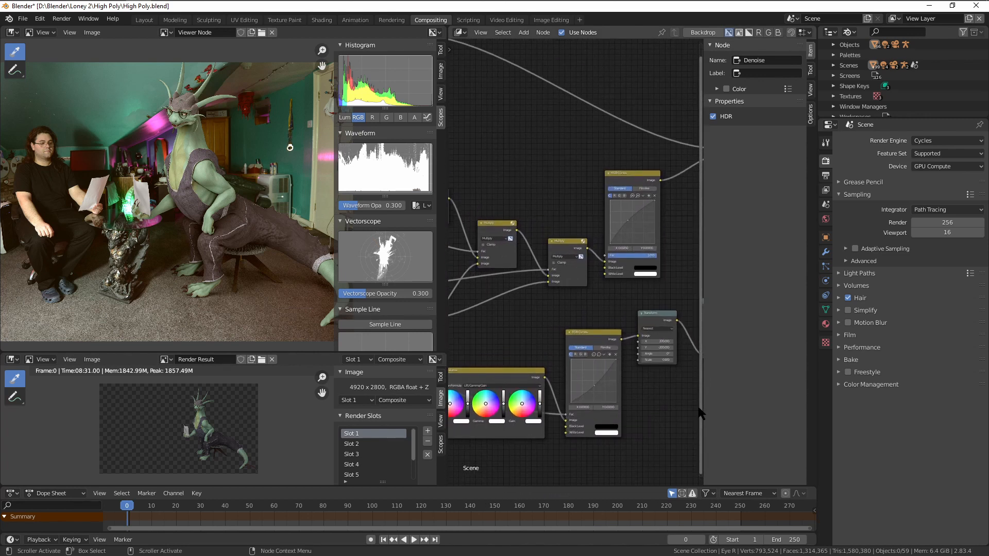
{"action": "scroll", "coordinate": [618, 430], "scroll_direction": "up", "scroll_amount": 1}
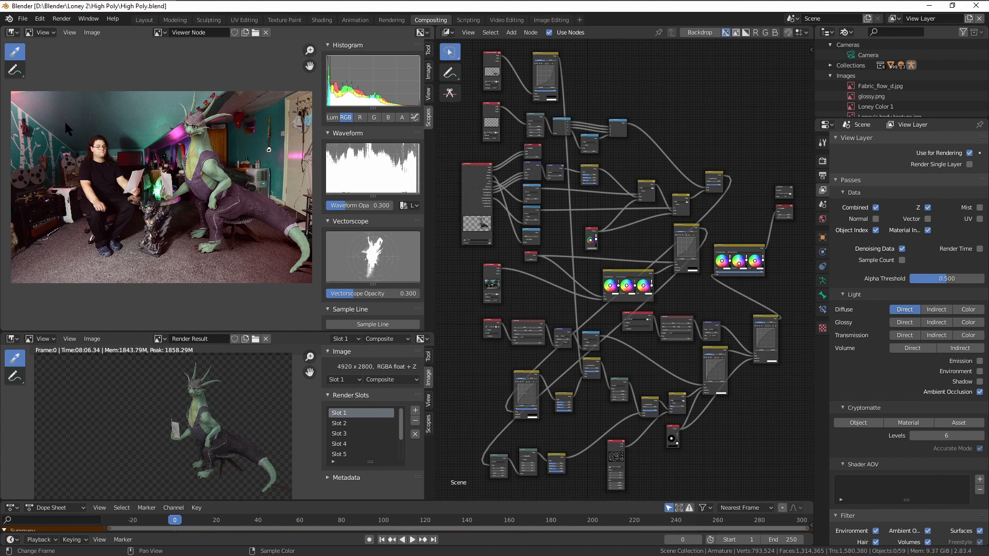
Step: Start saving the Viewer composite as an image, choosing the JPEG format with 95% quality
{"action": "mouse_move", "coordinate": [309, 66]}
{"action": "left_mouse_down"}
{"action": "mouse_move", "coordinate": [309, 47]}
{"action": "mouse_move", "coordinate": [303, 64]}
{"action": "mouse_move", "coordinate": [293, 64]}
{"action": "mouse_move", "coordinate": [308, 63]}
{"action": "left_mouse_up"}
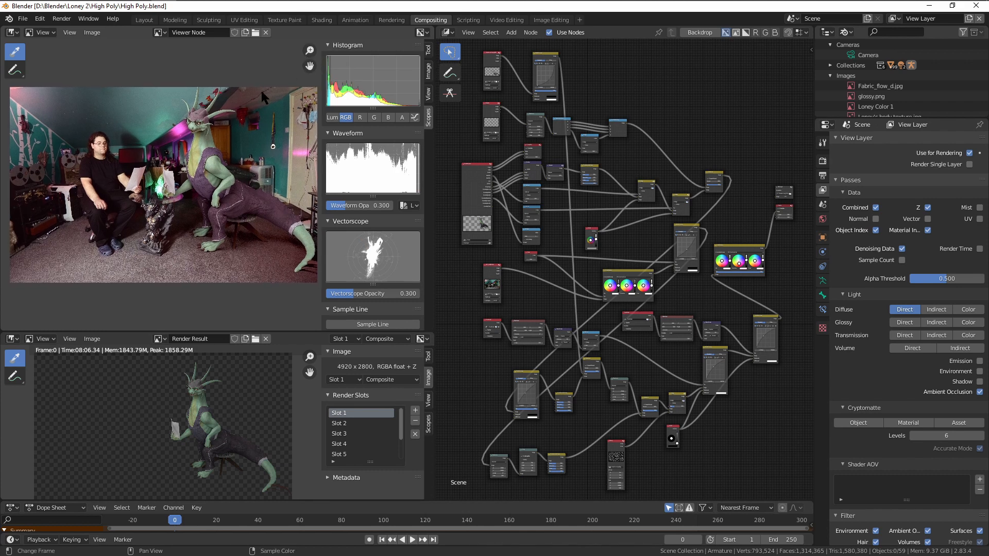
{"action": "left_click_drag", "start_coordinate": [310, 50], "coordinate": [310, 49]}
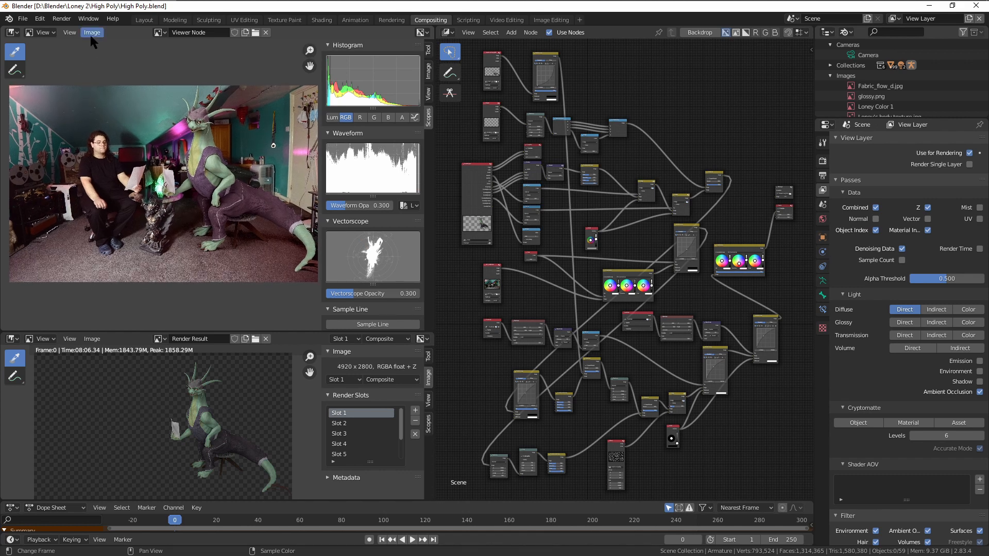
{"action": "left_click", "coordinate": [92, 33]}
{"action": "left_click", "coordinate": [122, 105]}
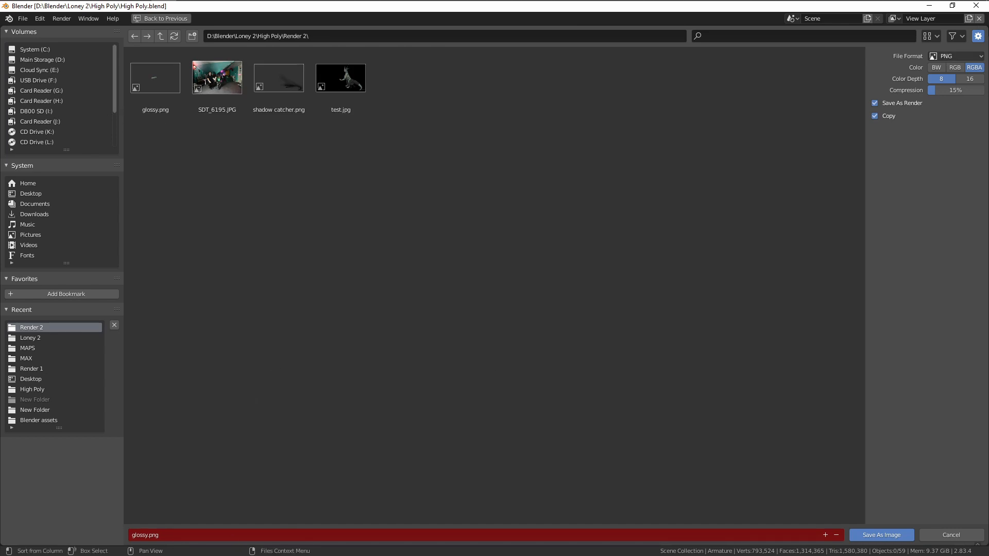
{"action": "left_click", "coordinate": [943, 56]}
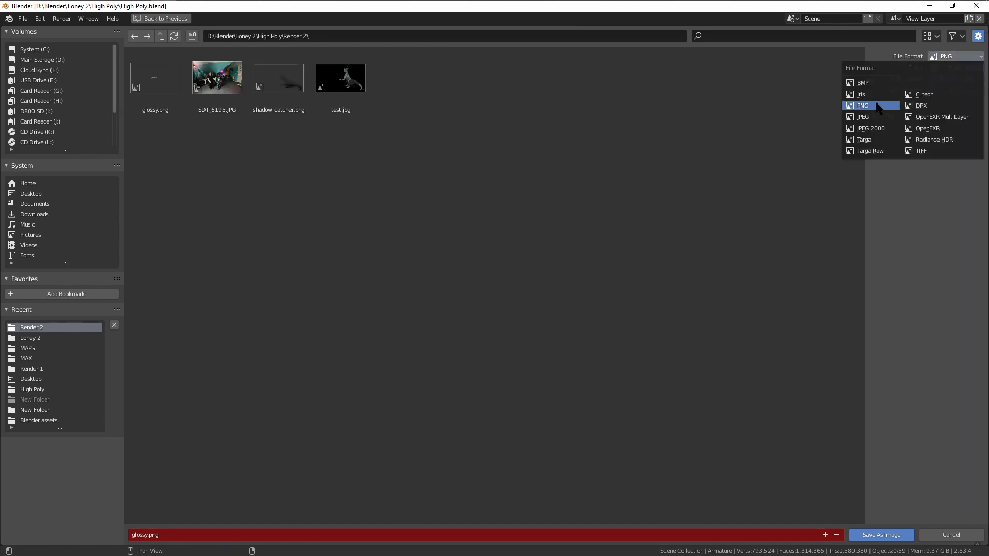
{"action": "left_click", "coordinate": [870, 117]}
{"action": "left_click_drag", "start_coordinate": [958, 81], "coordinate": [971, 82]}
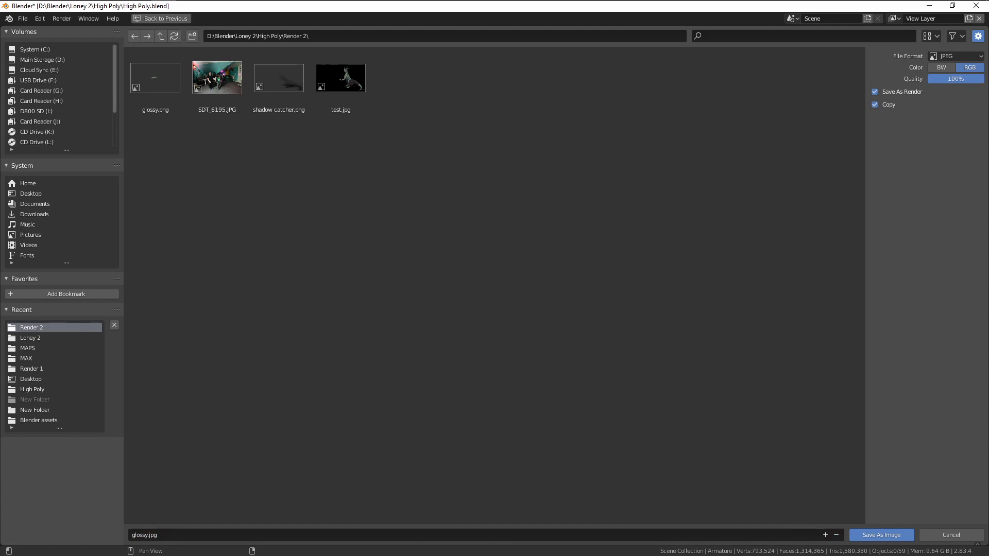
Step: Name the image final.jpg and save it in the Render 2 folder
{"action": "left_click", "coordinate": [140, 534]}
{"action": "left_click", "coordinate": [143, 534]}
{"action": "left_click_drag", "start_coordinate": [148, 534], "coordinate": [33, 531]}
{"action": "key", "text": "BackSpace"}
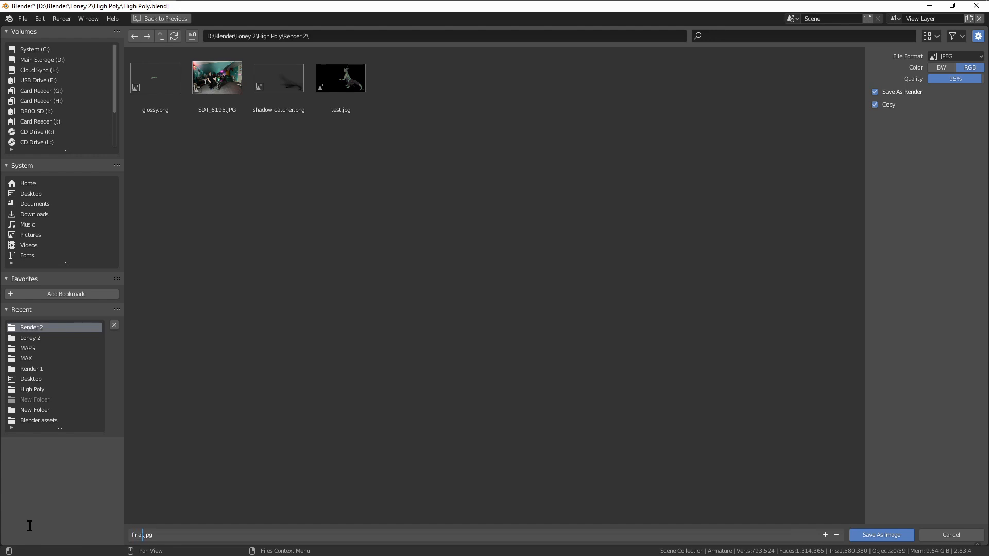
{"action": "left_click", "coordinate": [534, 439]}
{"action": "left_click", "coordinate": [876, 535]}
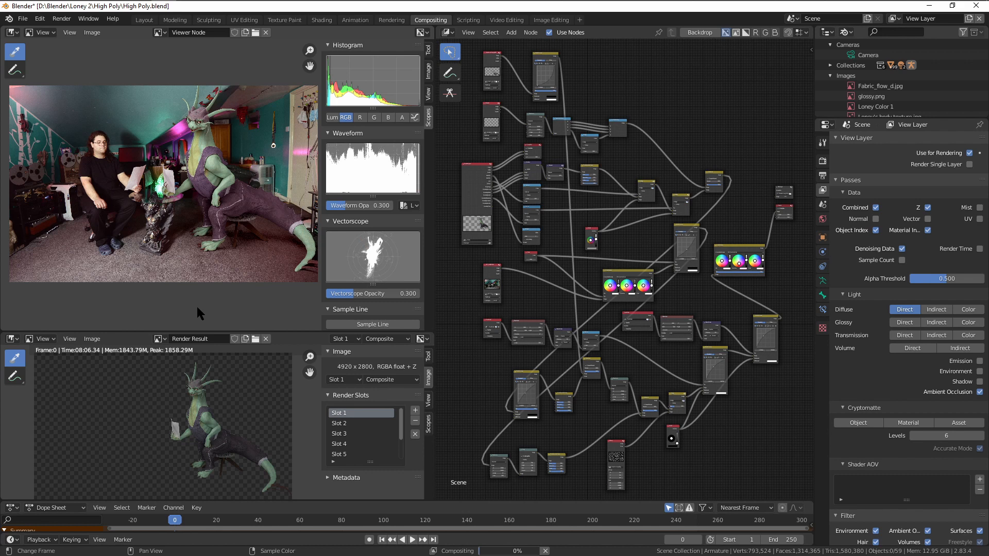